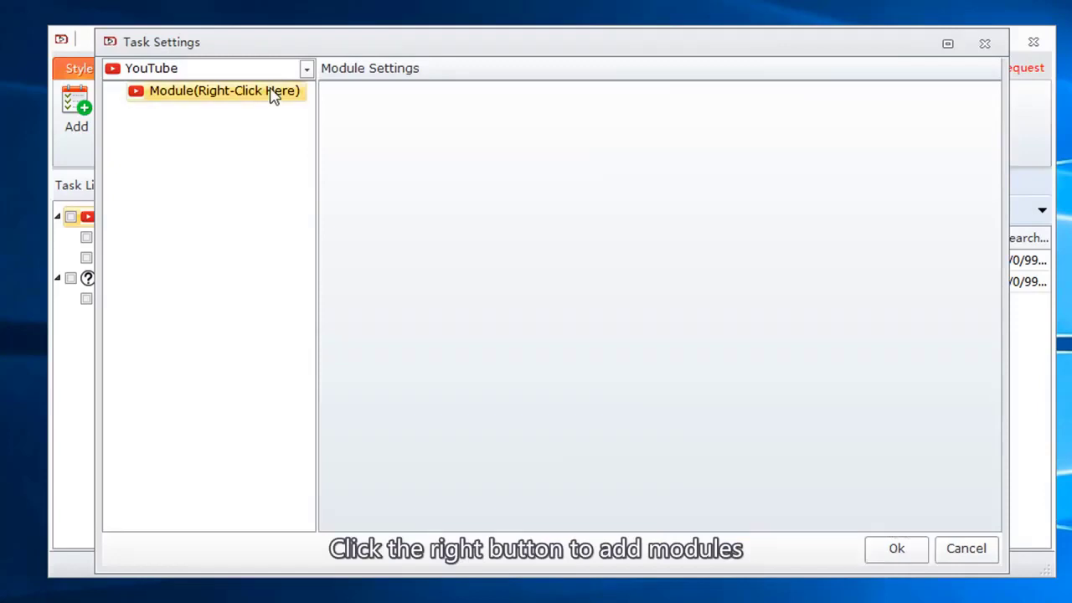
Step: Add an Account module to the YouTube task and select every account in the youtube account group
right_click(275, 96)
mouse_move(285, 101)
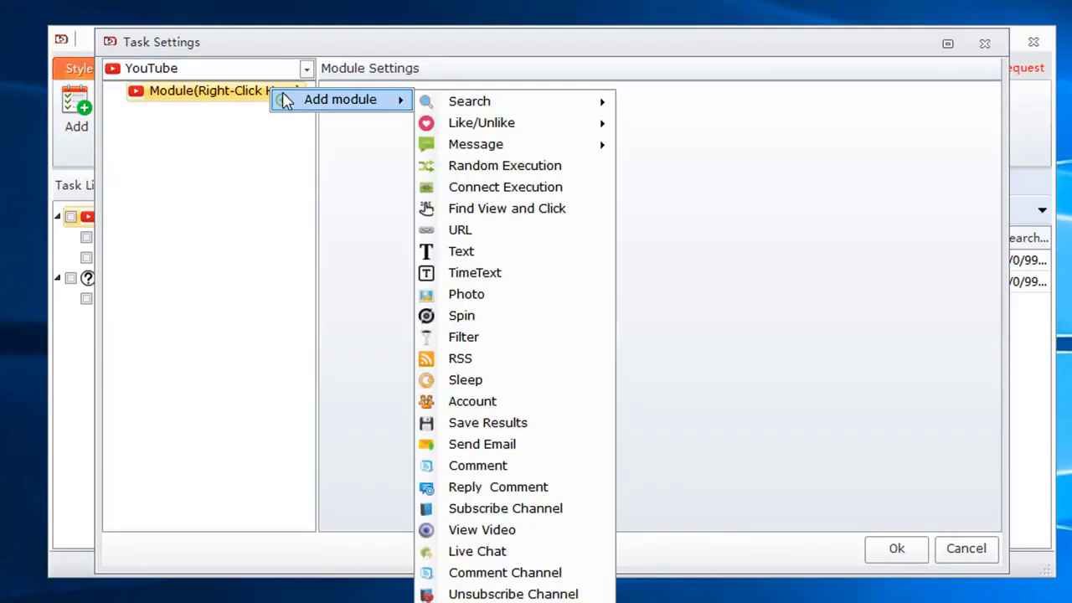
click(456, 401)
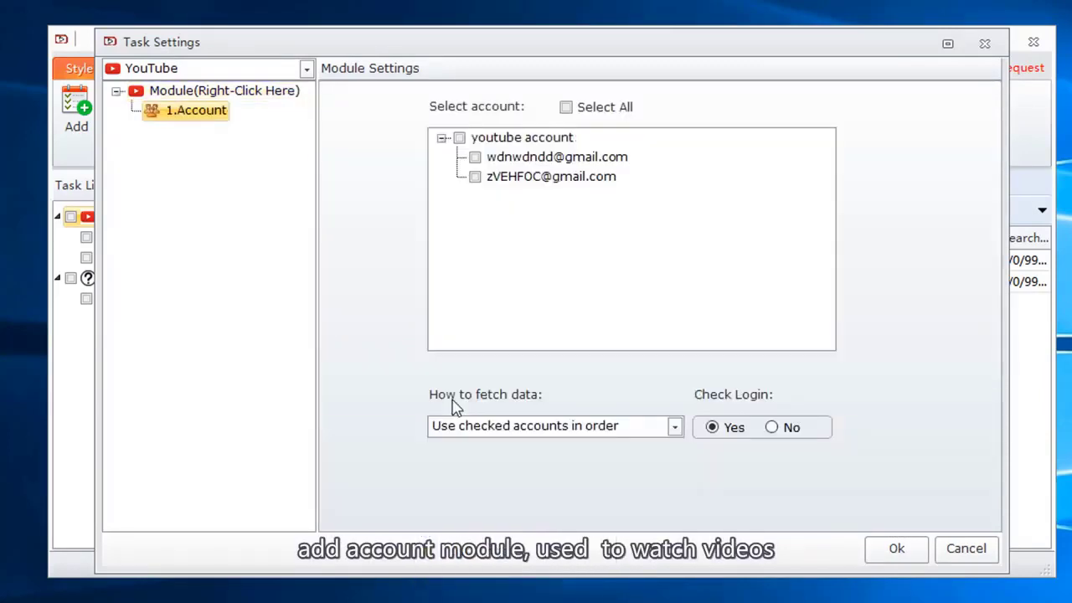
click(459, 139)
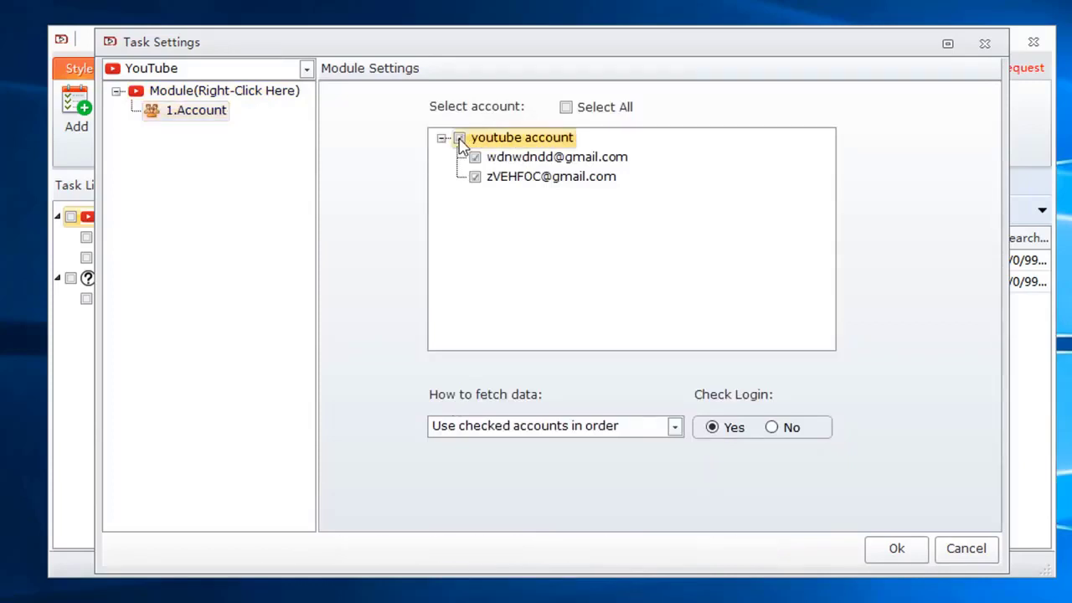
Step: Insert a View Video module after the Account module and set its account source to 1.Account
right_click(212, 113)
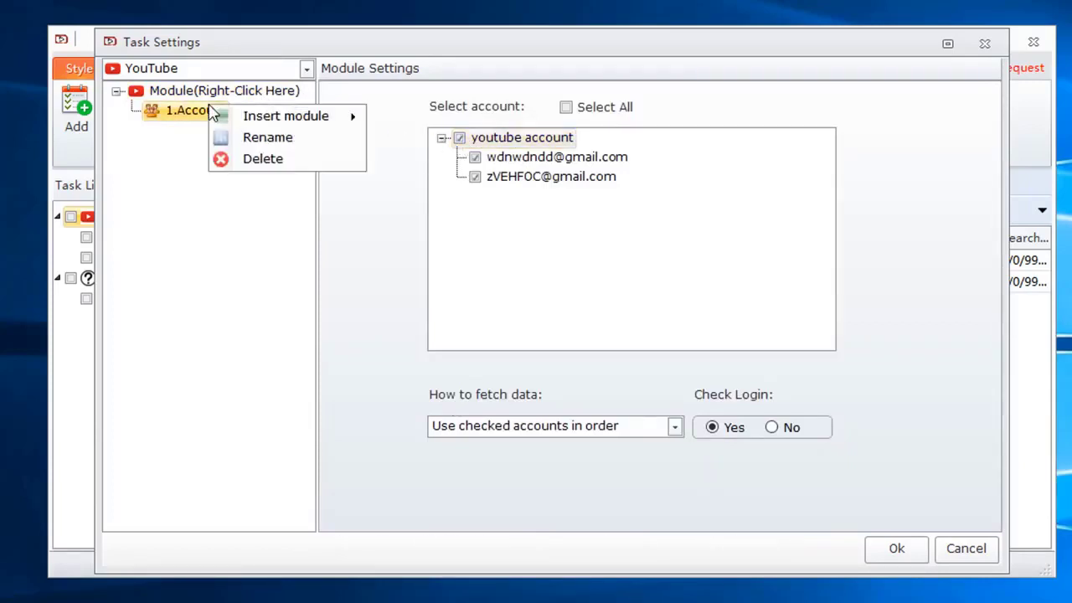
mouse_move(276, 116)
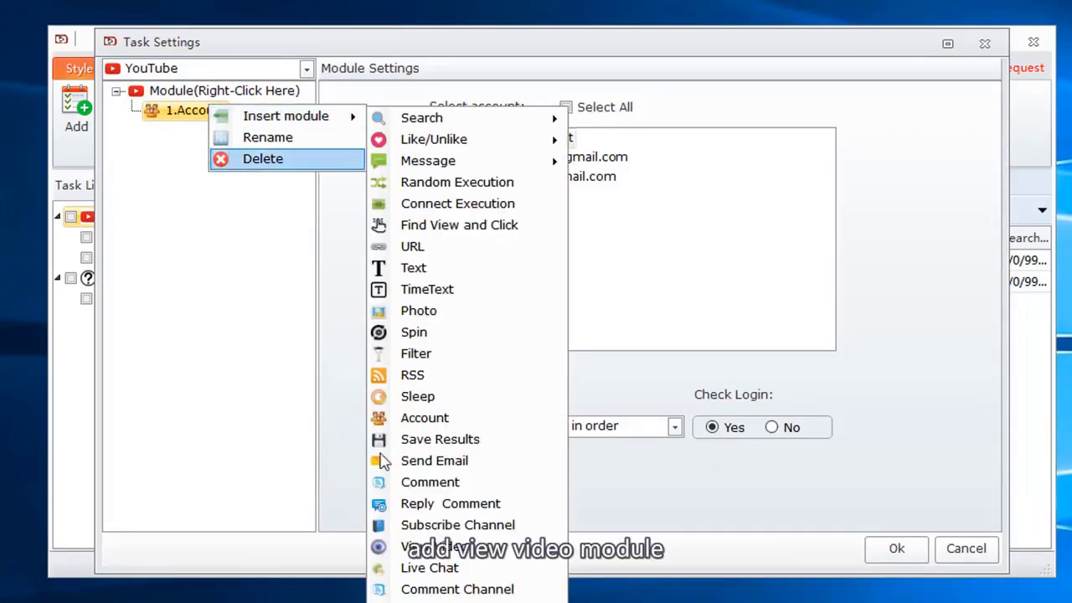
click(379, 546)
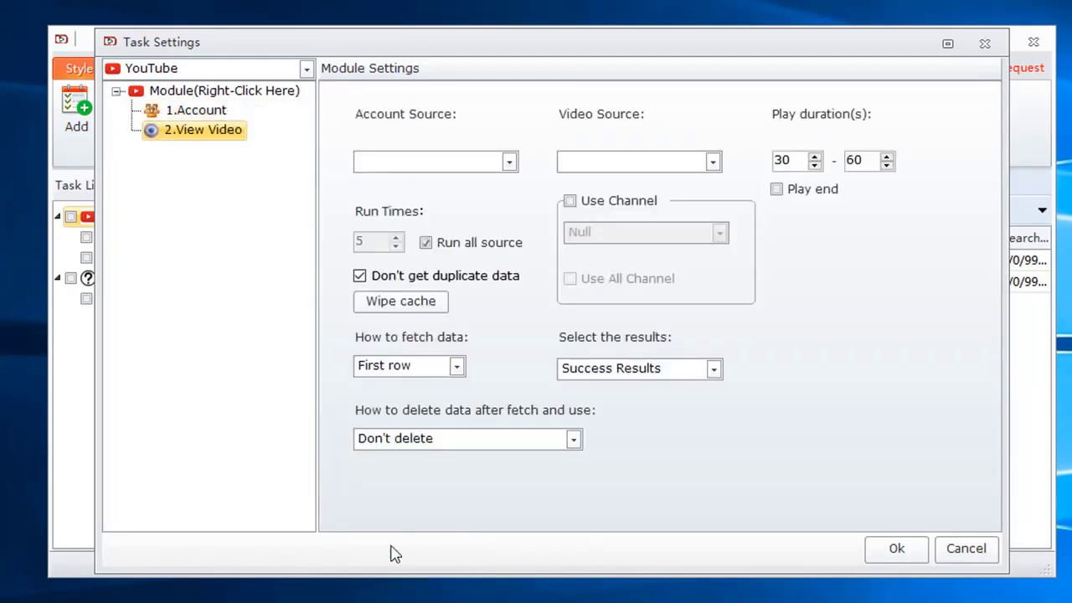
click(459, 163)
click(440, 181)
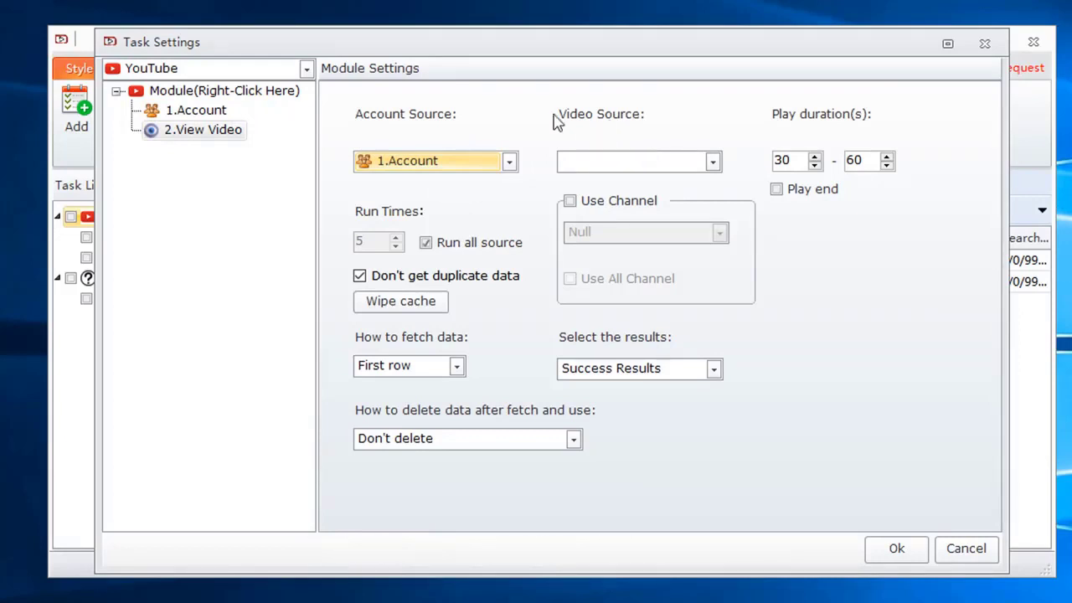
Step: Insert a URL module after the Account module and rename it VIDEO LINK
click(199, 114)
right_click(199, 114)
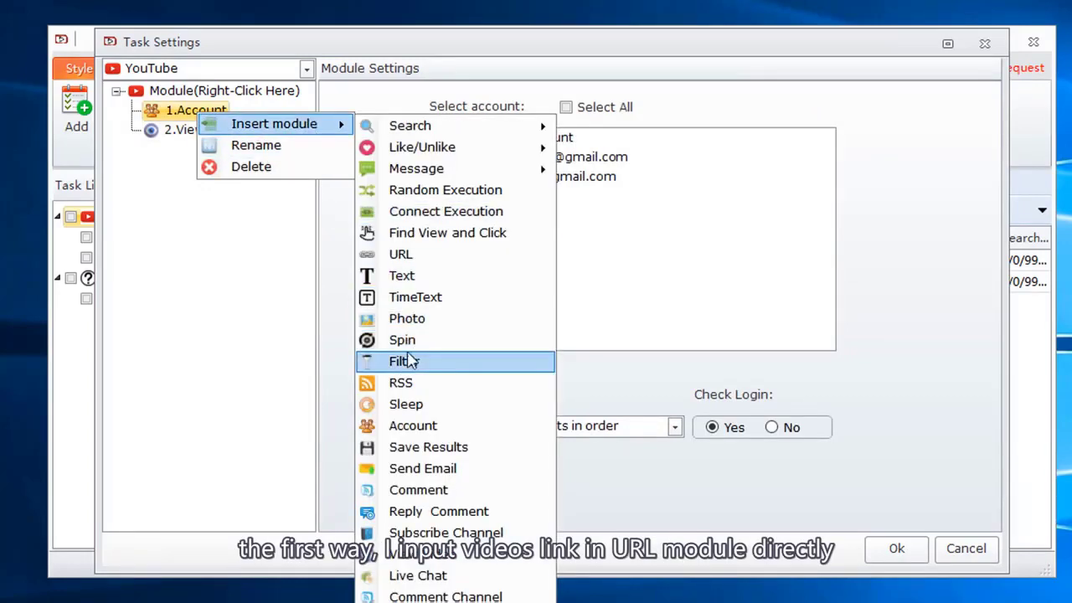
click(428, 261)
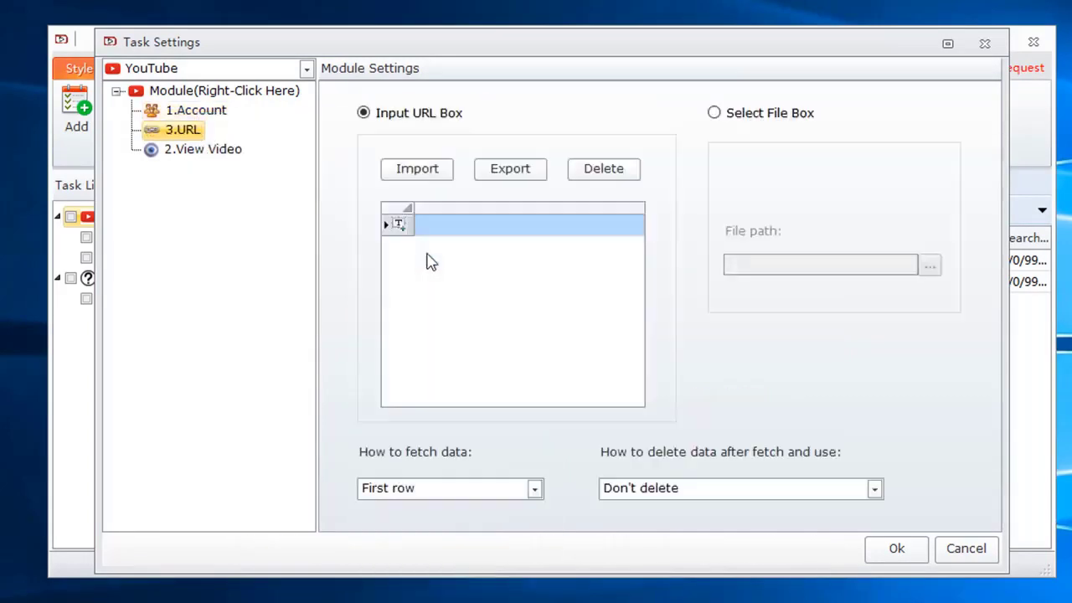
right_click(202, 135)
click(219, 169)
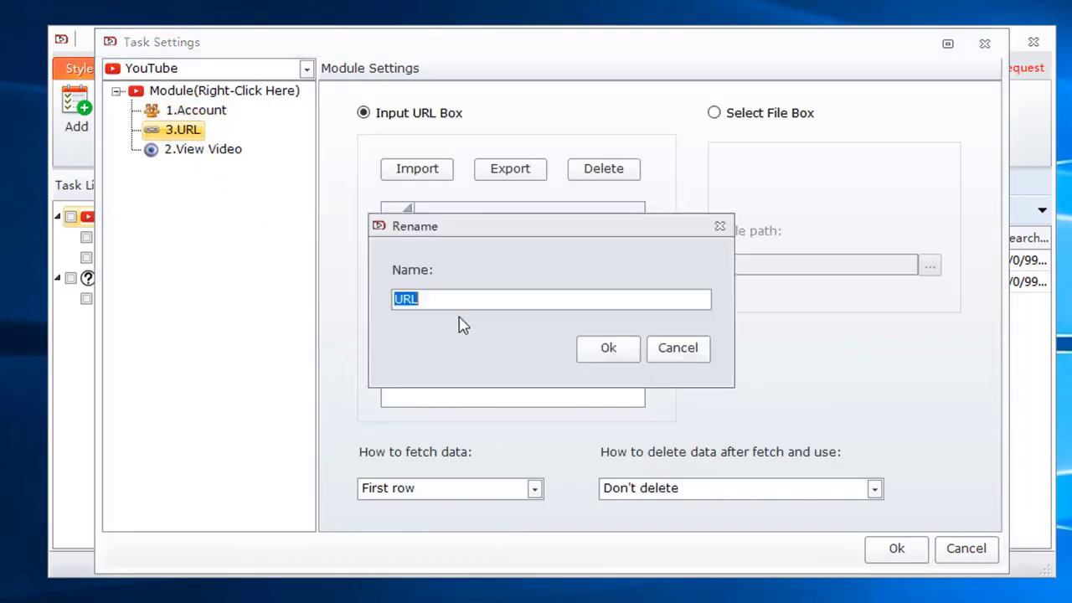
text(VIDEO LINK)
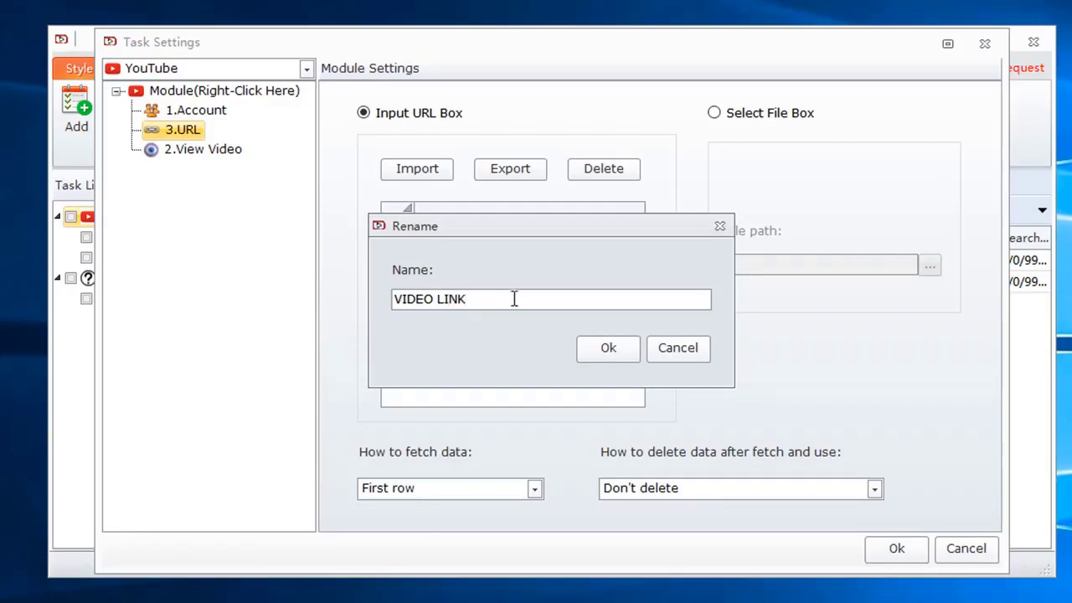
click(590, 354)
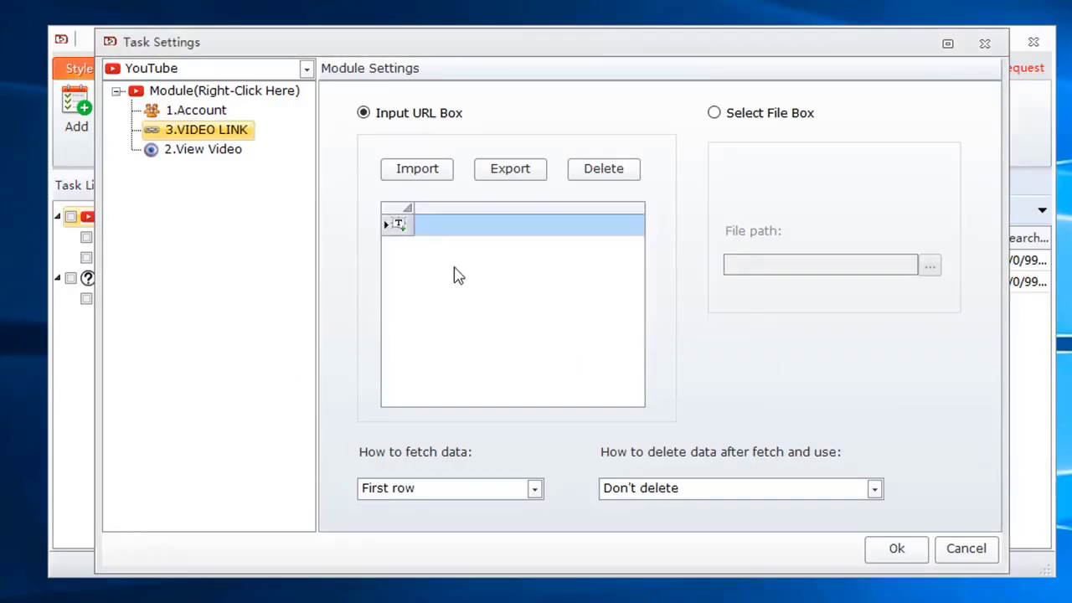
click(452, 229)
text(https://www.youtube.com/watch?v=MeDzUSz9kyw)
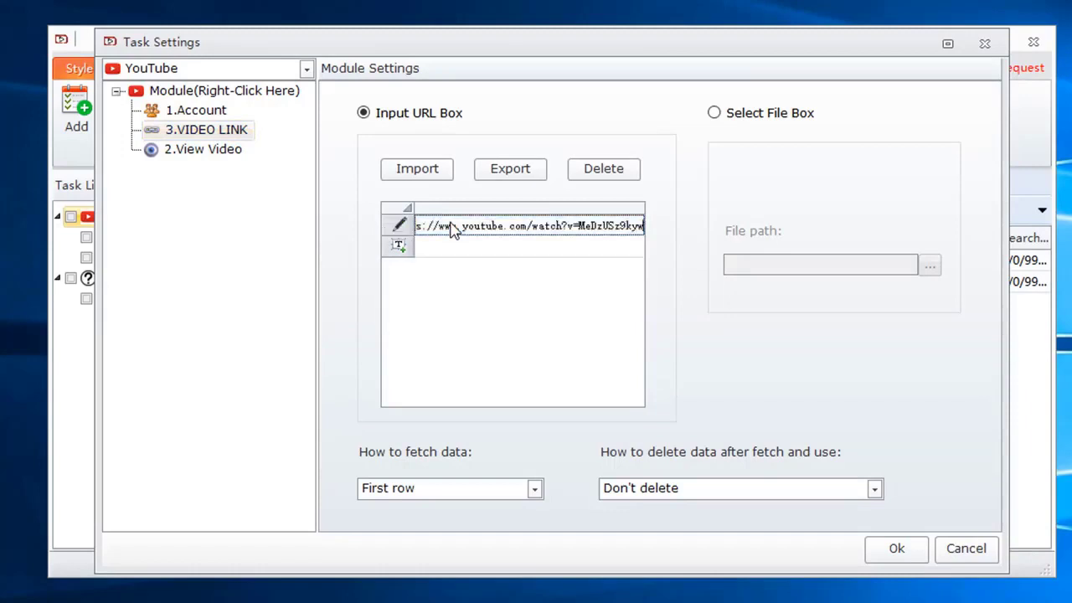
click(430, 176)
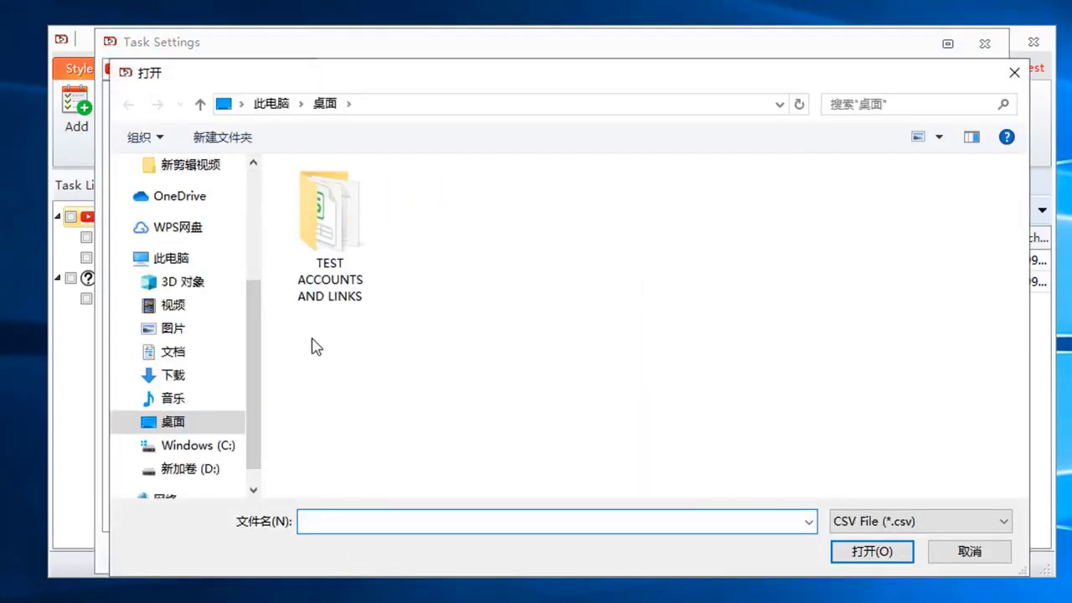
drag(251, 315, 253, 205)
click(190, 209)
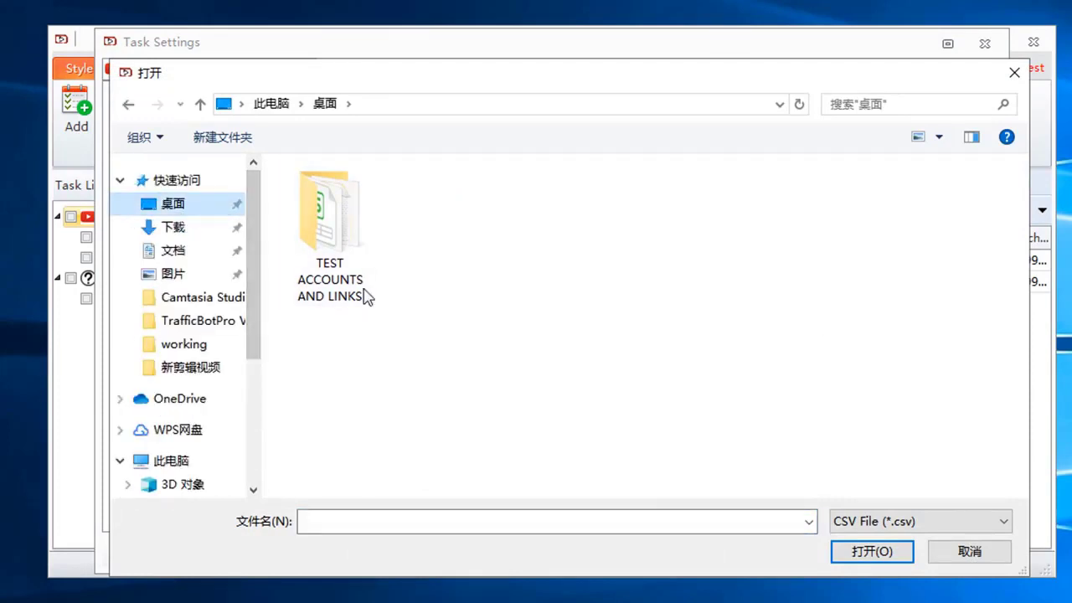
click(948, 529)
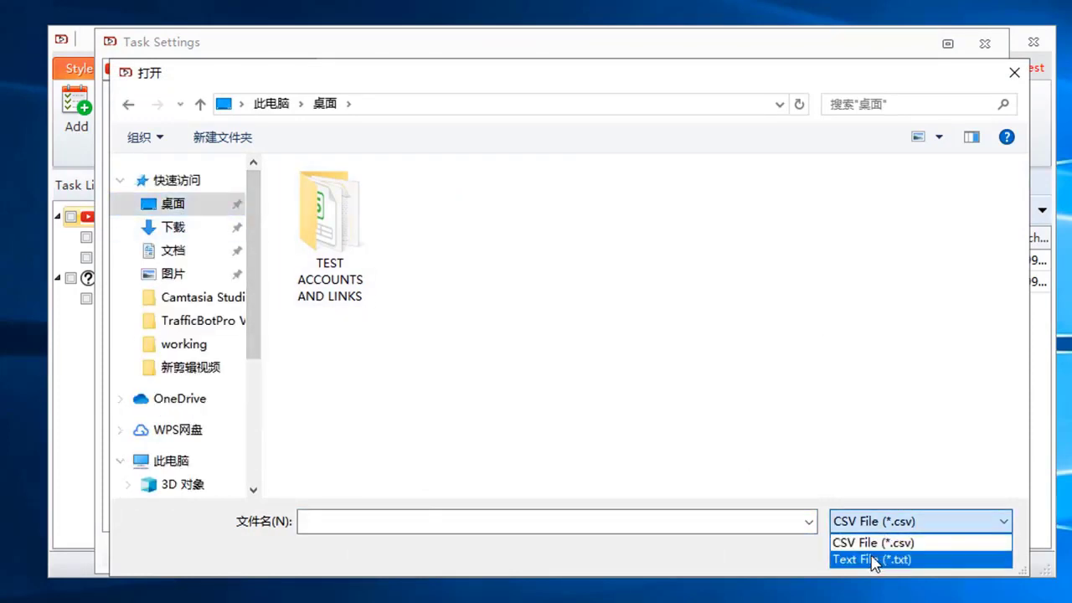
click(875, 557)
click(448, 225)
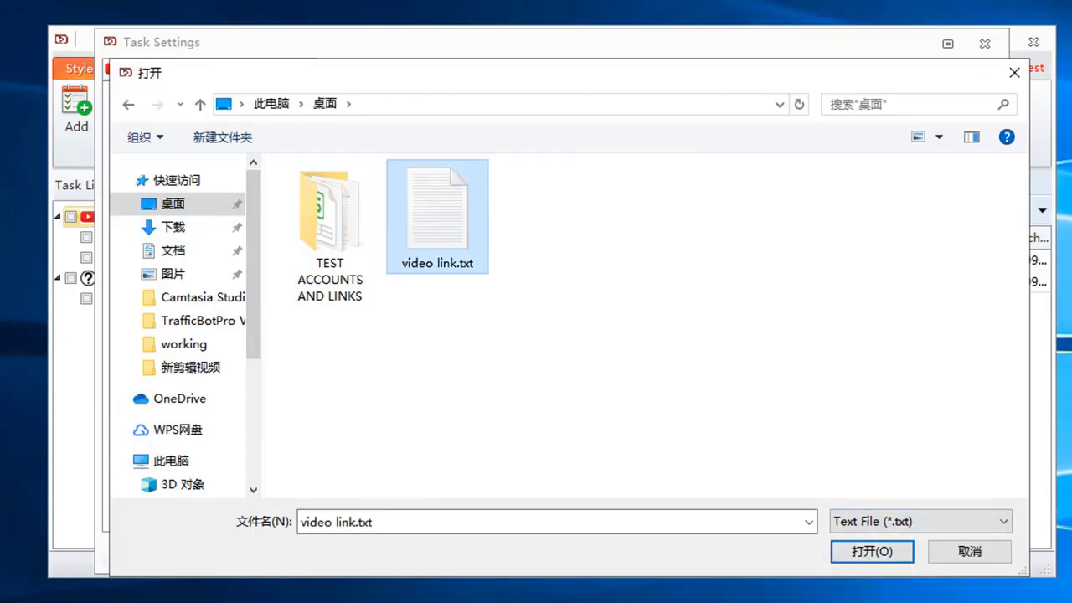
click(878, 552)
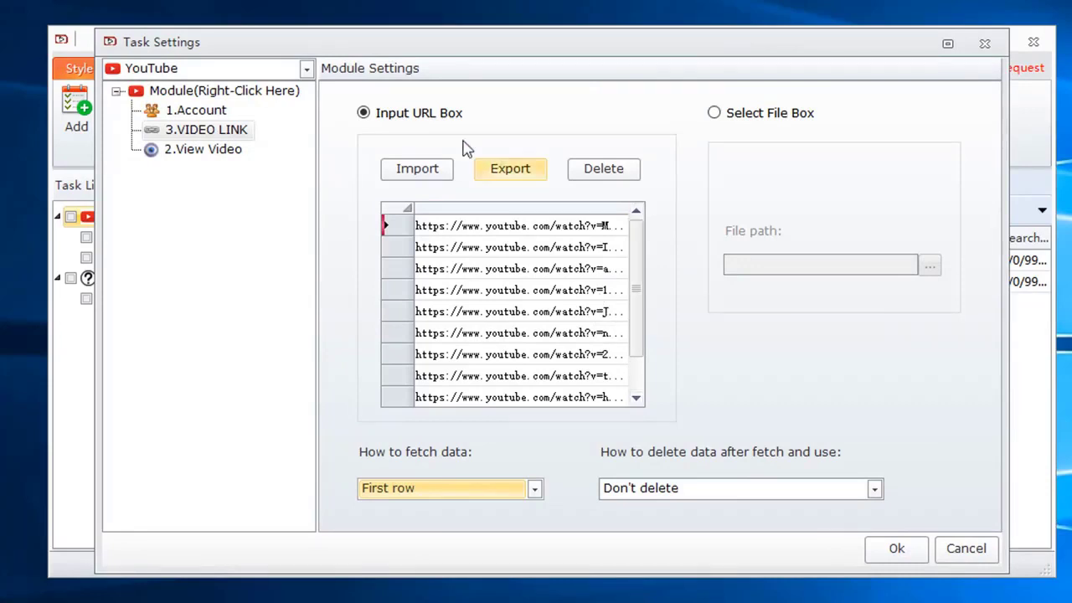
Step: Set the video source of the View Video module to 3.VIDEO LINK
click(193, 151)
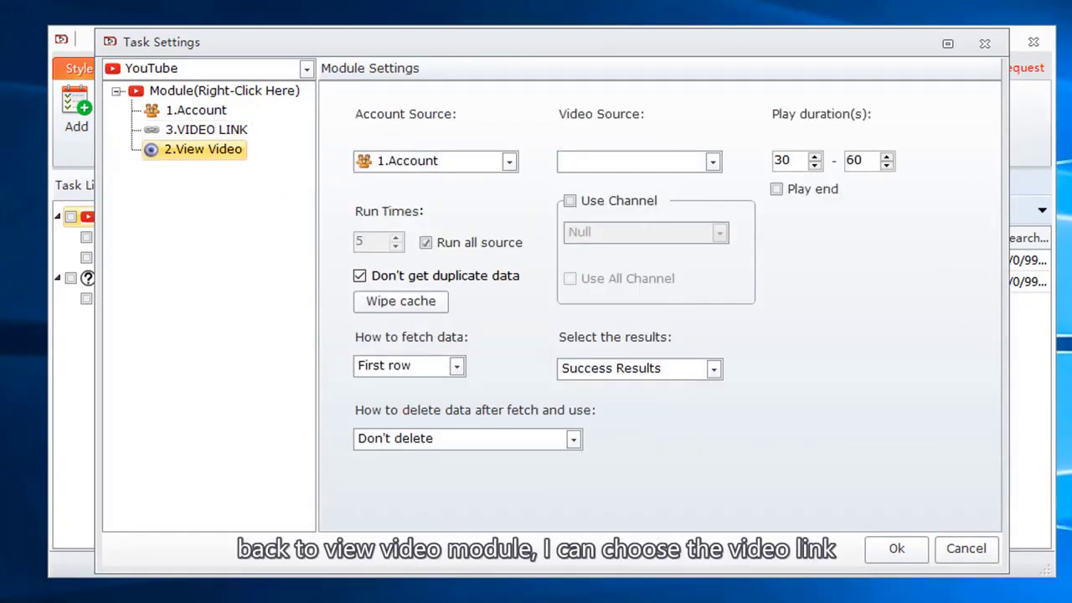
click(620, 162)
click(617, 178)
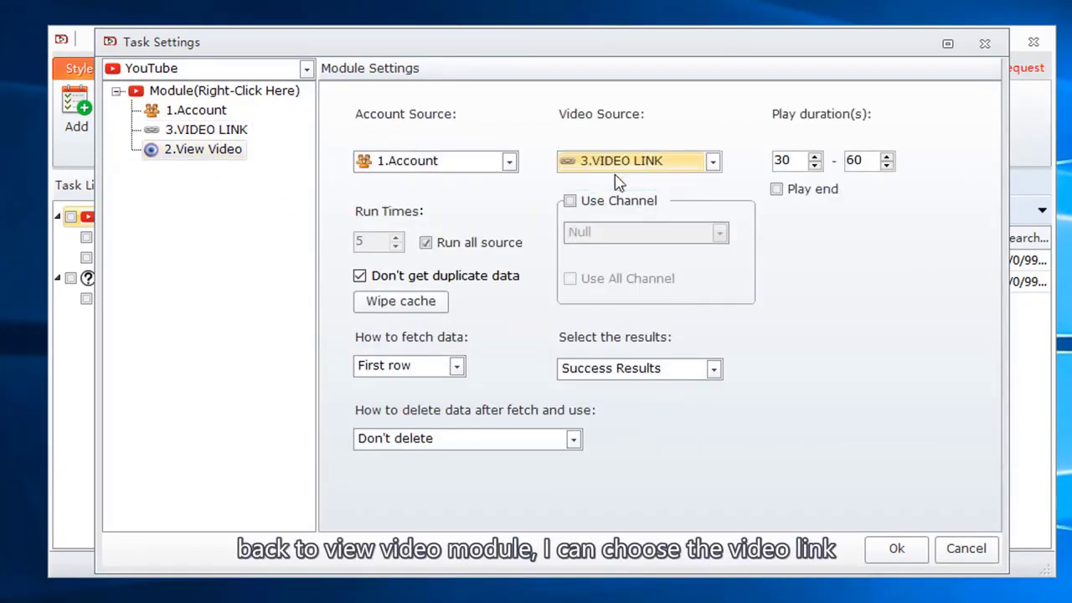
Step: Insert a Search Video By Subscriptions module after VIDEO LINK and set its account source to 1.Account
right_click(240, 134)
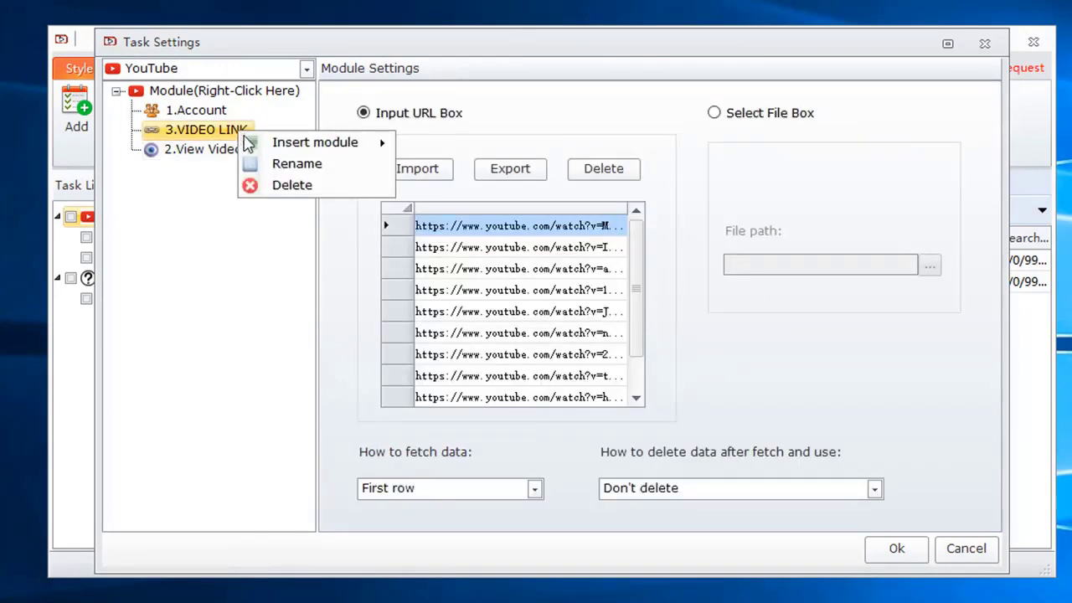
mouse_move(248, 144)
mouse_move(449, 149)
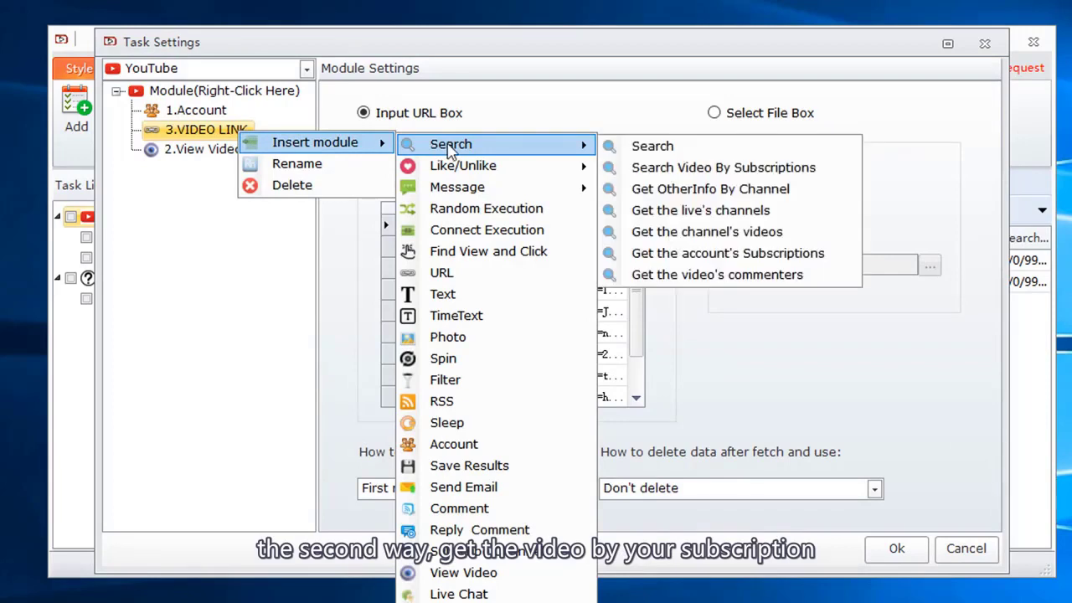
click(686, 168)
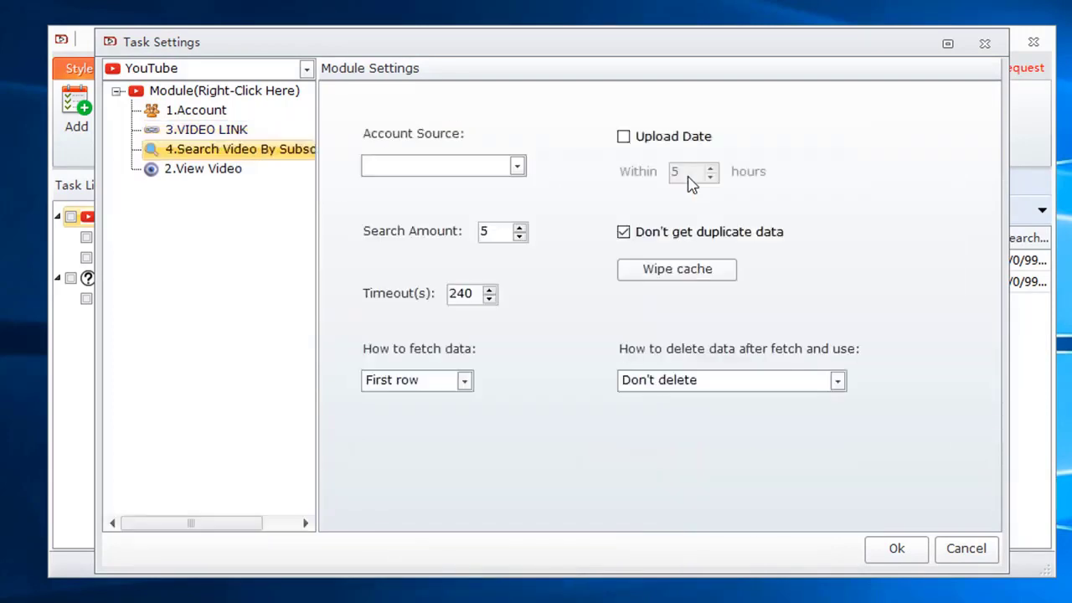
click(516, 165)
click(503, 185)
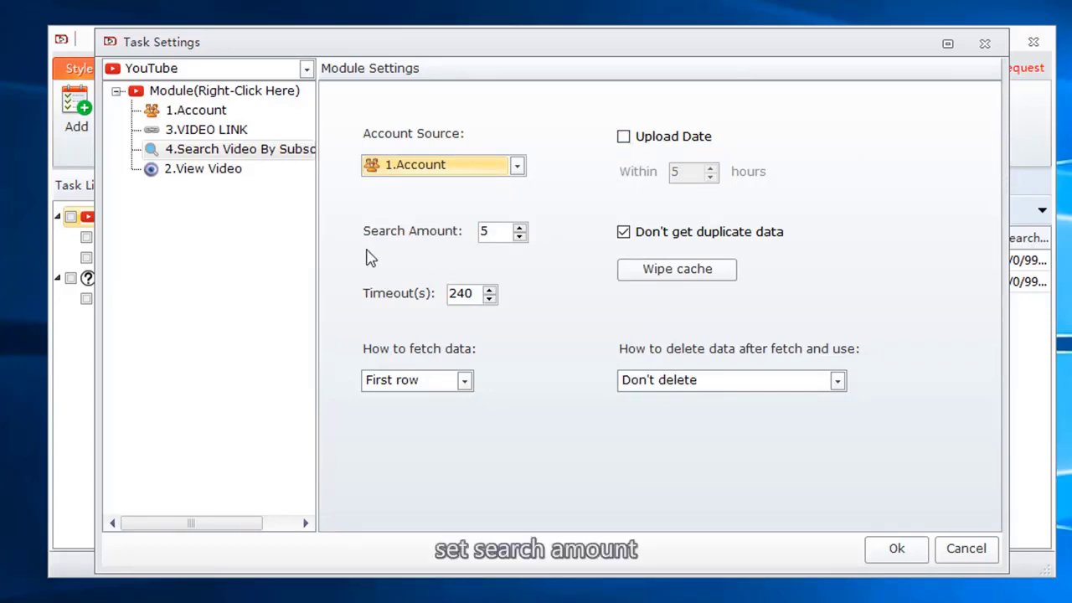
Step: Set the View Video module's video source to the Search Video By Subscriptions module
click(226, 174)
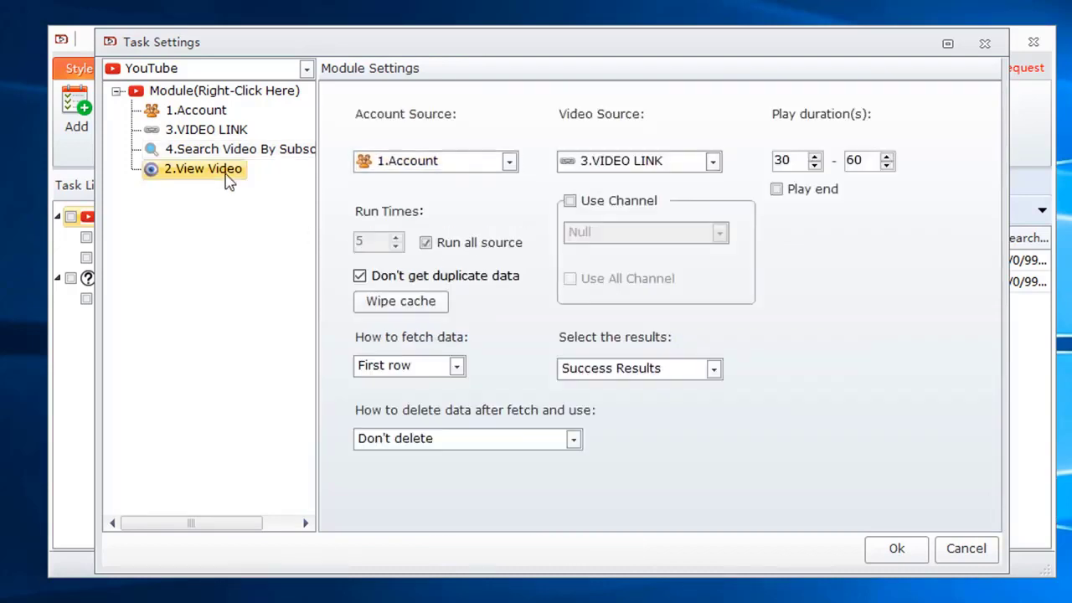
click(628, 163)
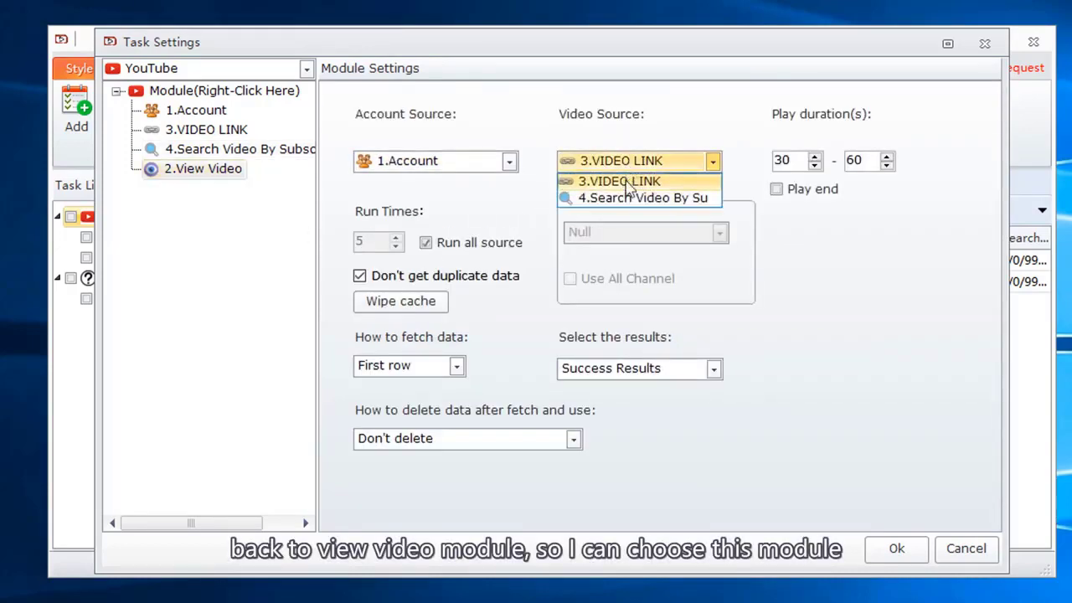
click(632, 199)
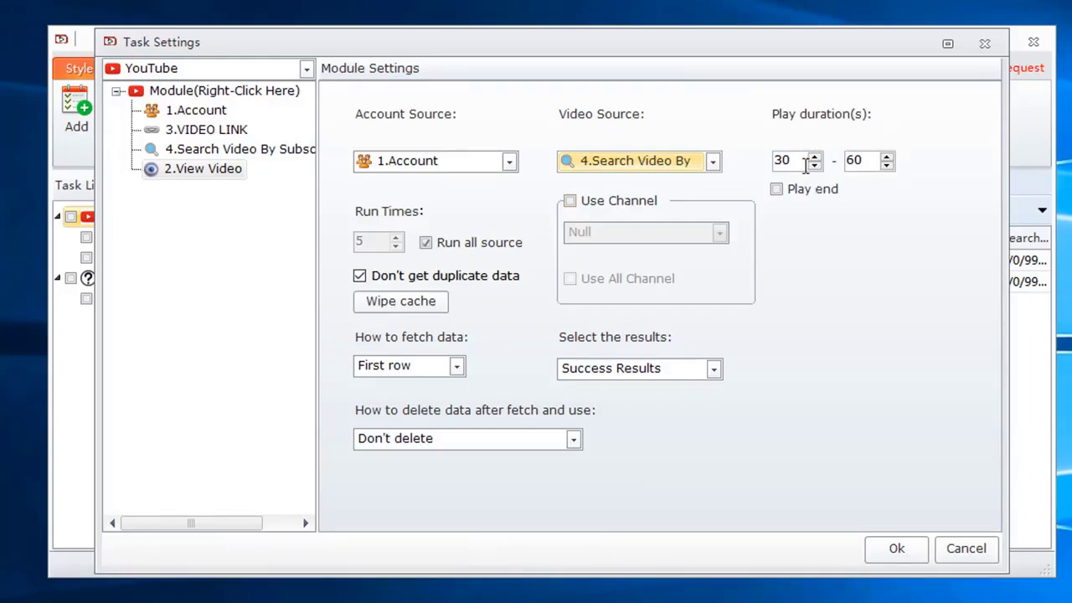
Step: Set the View Video play duration to 60–500 seconds and leave Play end off after trying it
drag(796, 160, 753, 158)
text(1)
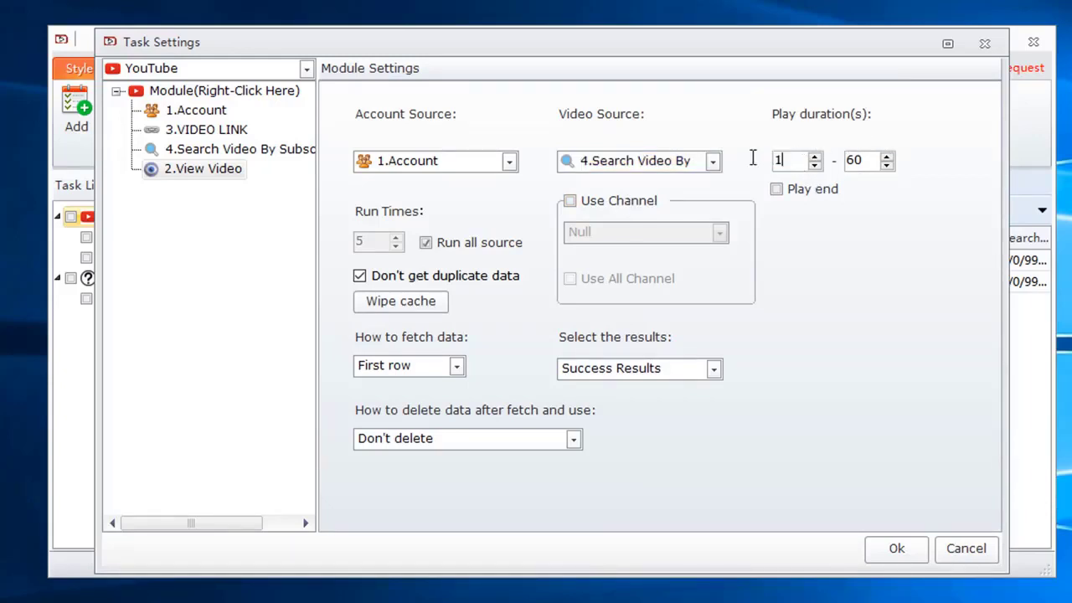
text(20)
key(Tab)
click(812, 197)
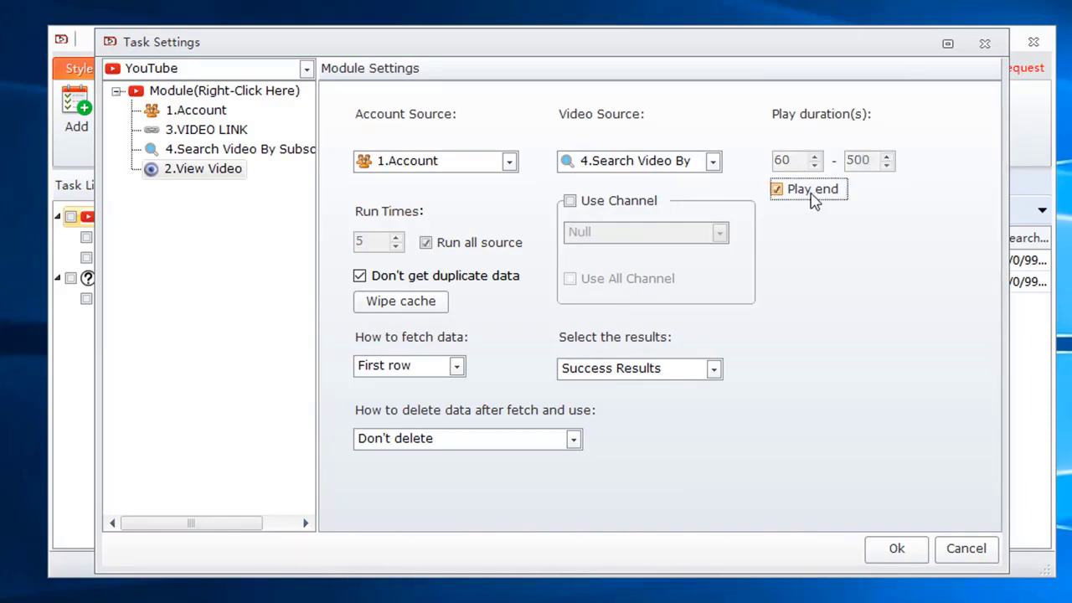
click(812, 199)
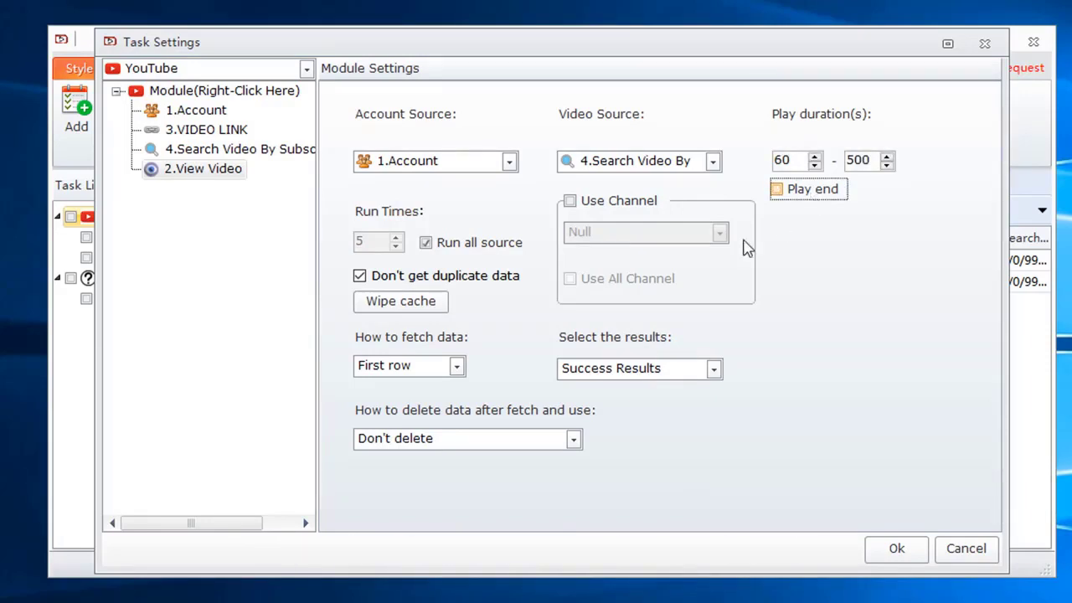
Step: Enable Use Channel for the View Video module and open its list of channel sources
click(243, 172)
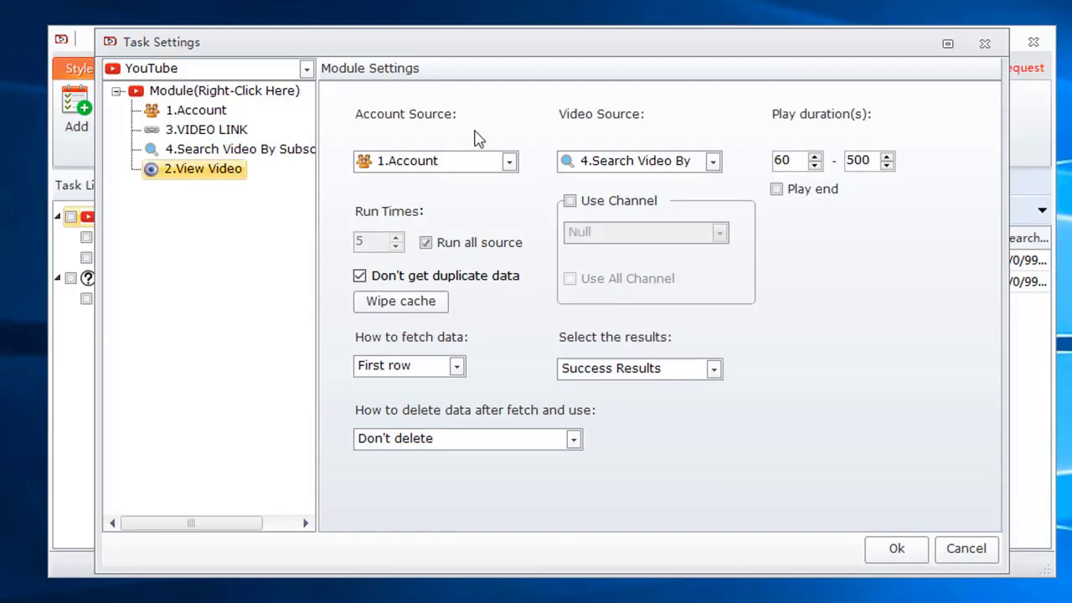
click(591, 203)
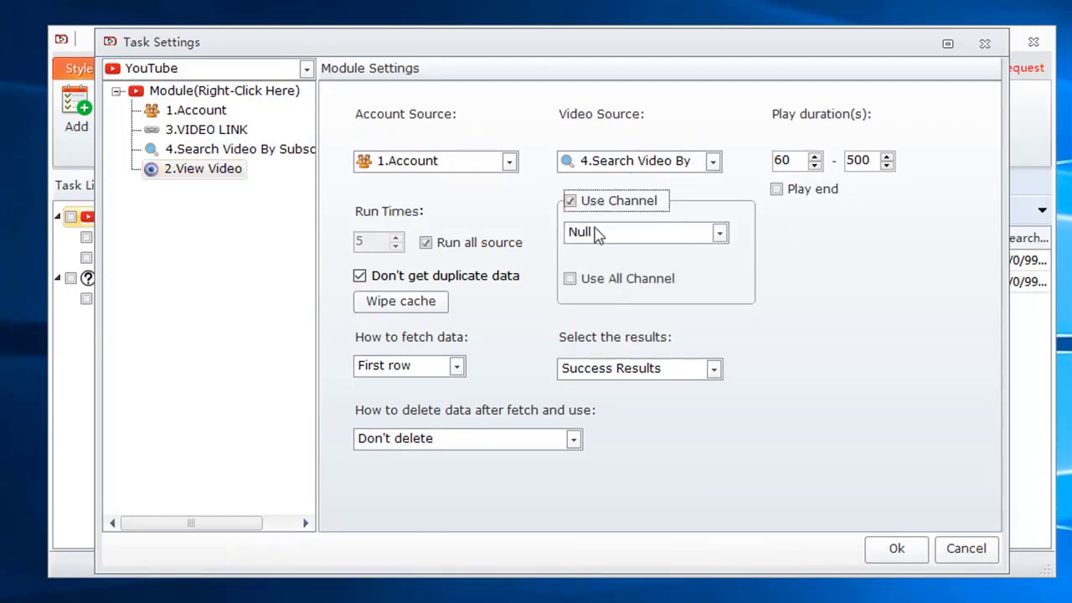
click(595, 234)
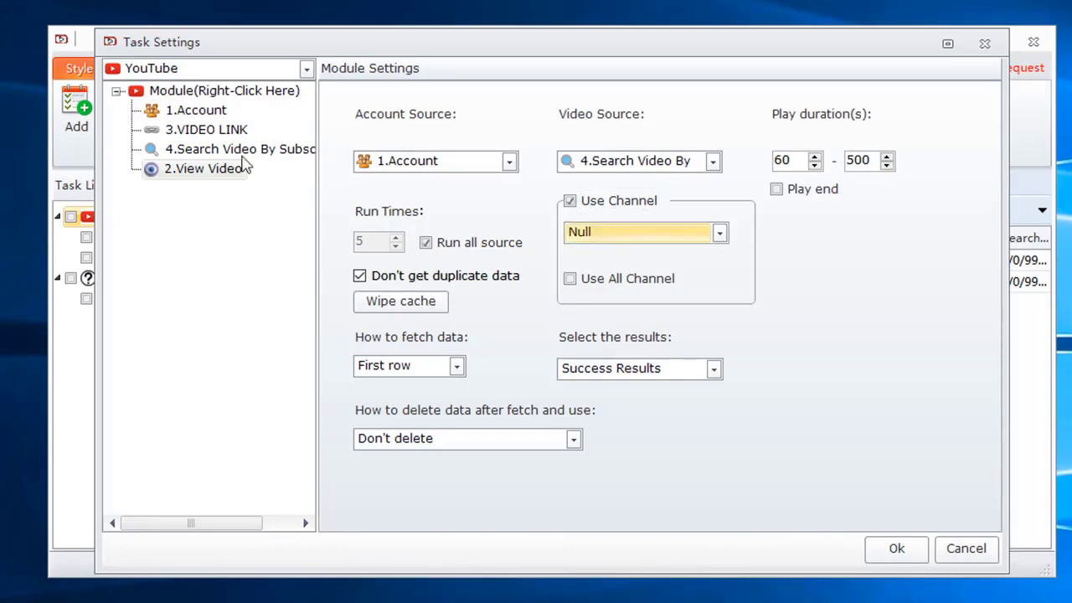
Step: Insert a Text module after the Search Video By Subscriptions module
right_click(205, 149)
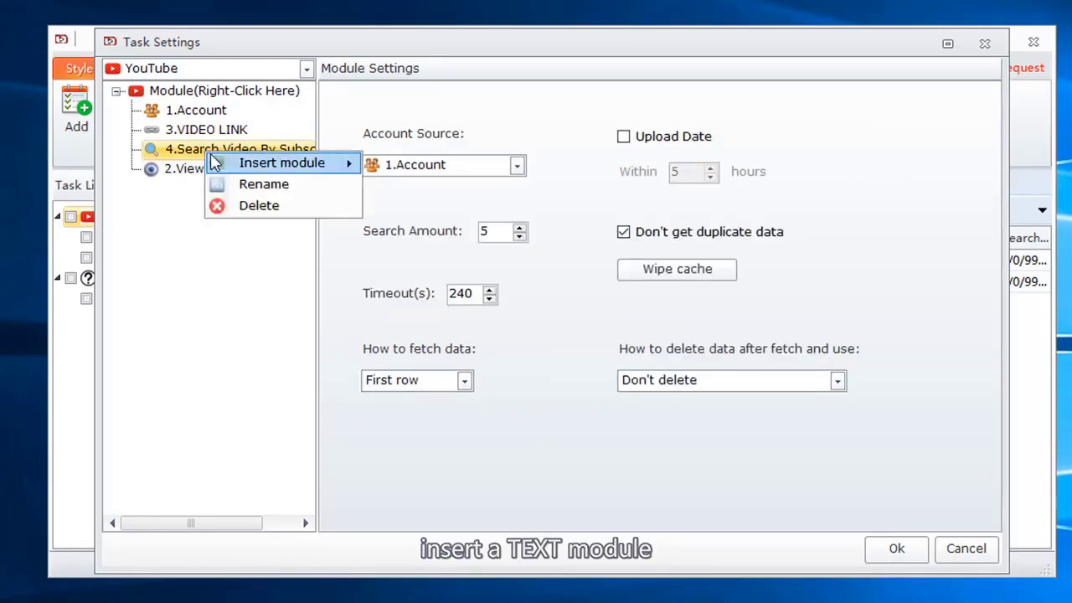
click(410, 313)
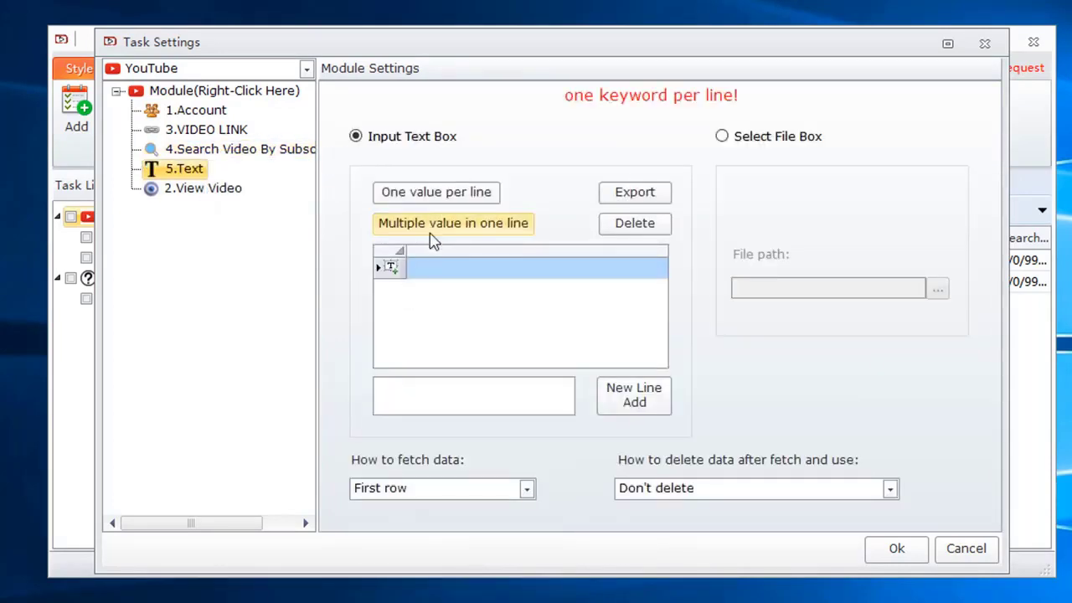
Step: Rename the Text module to CHANNEL NAME
right_click(193, 169)
click(227, 200)
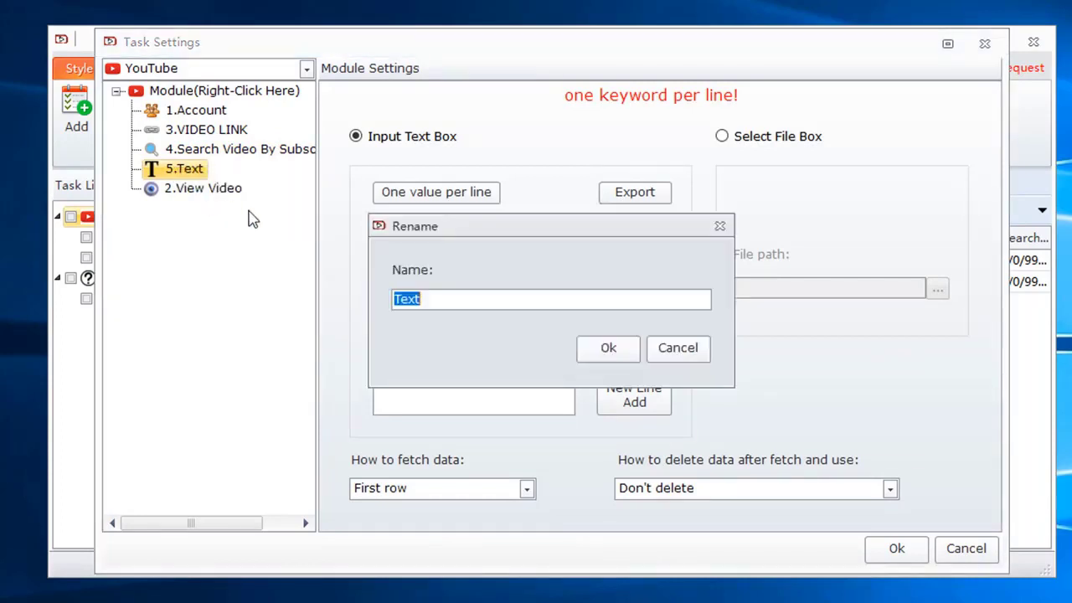
text(CHANN)
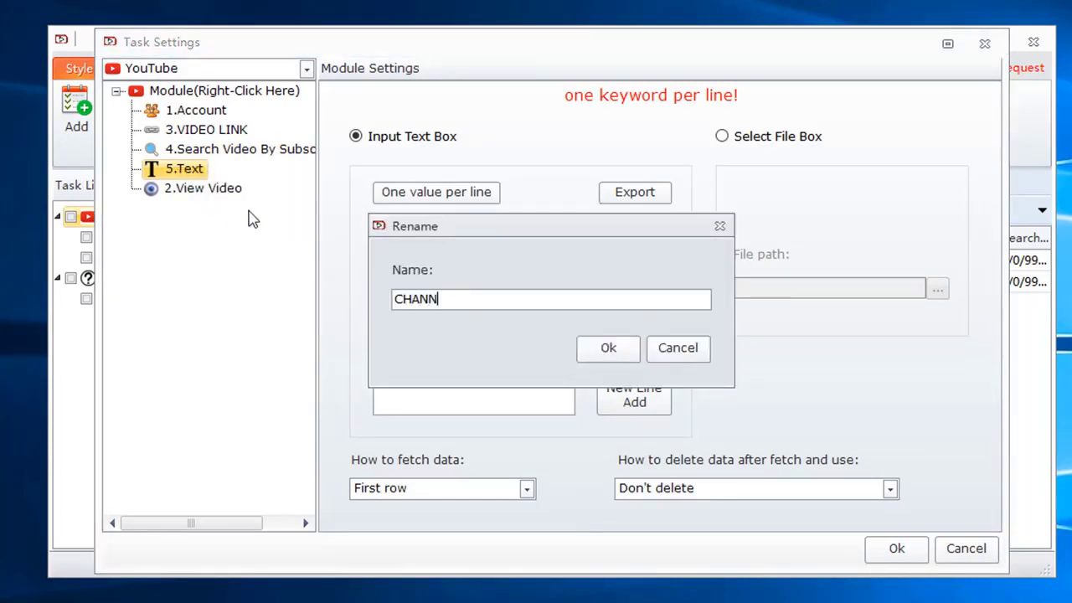
text(EL NAME)
click(624, 361)
Step: Enter one channel name as the first keyword line of the CHANNEL NAME module
click(448, 278)
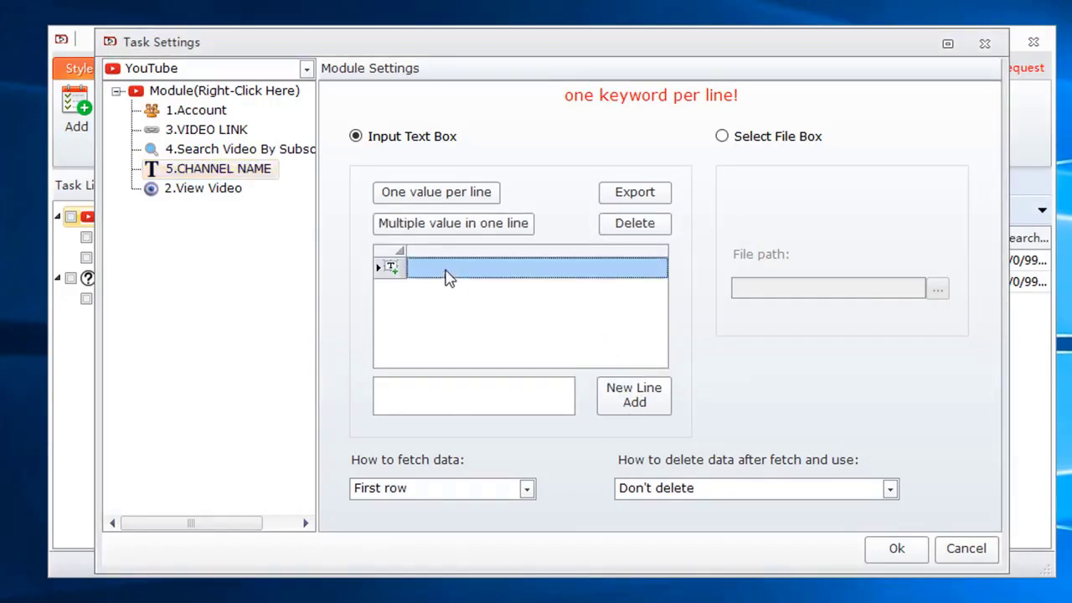
click(448, 277)
text(NICOLE)
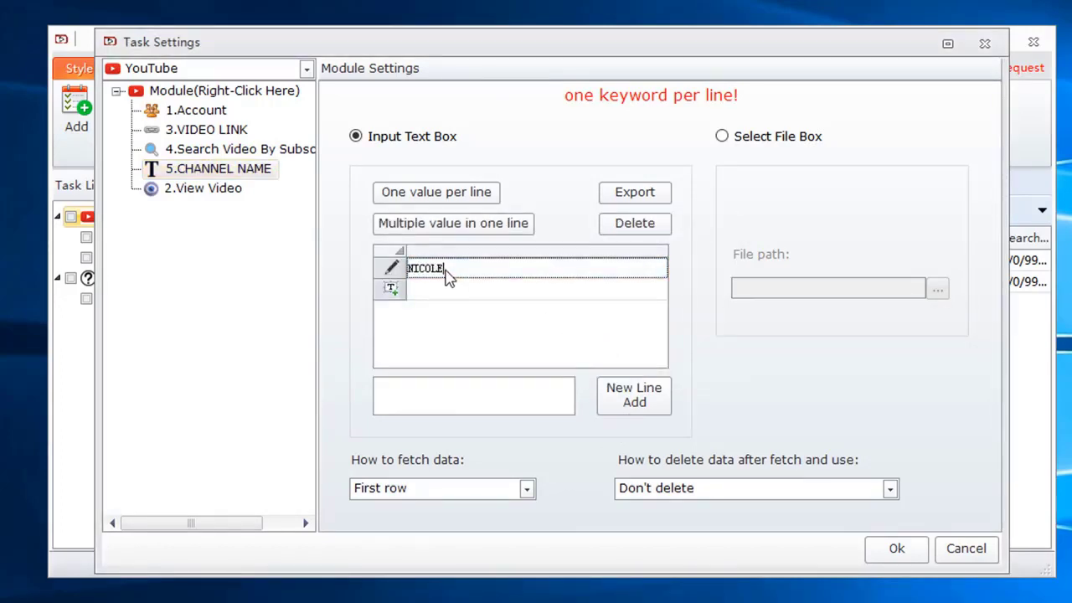
Step: In the View Video module, enable Use All Channel and set the video source to the VIDEO LINK module
click(209, 193)
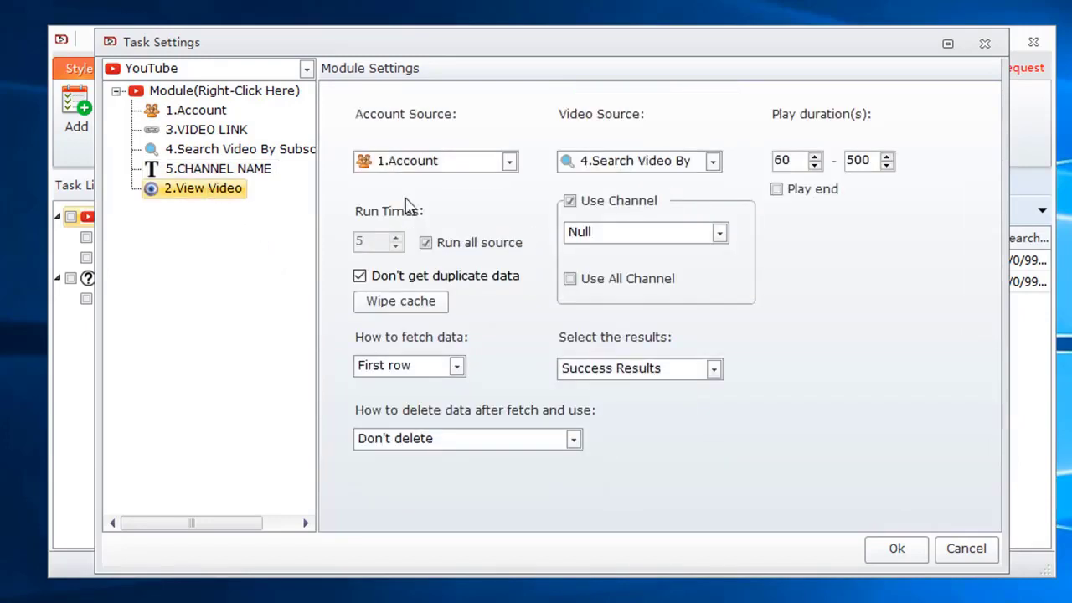
click(570, 285)
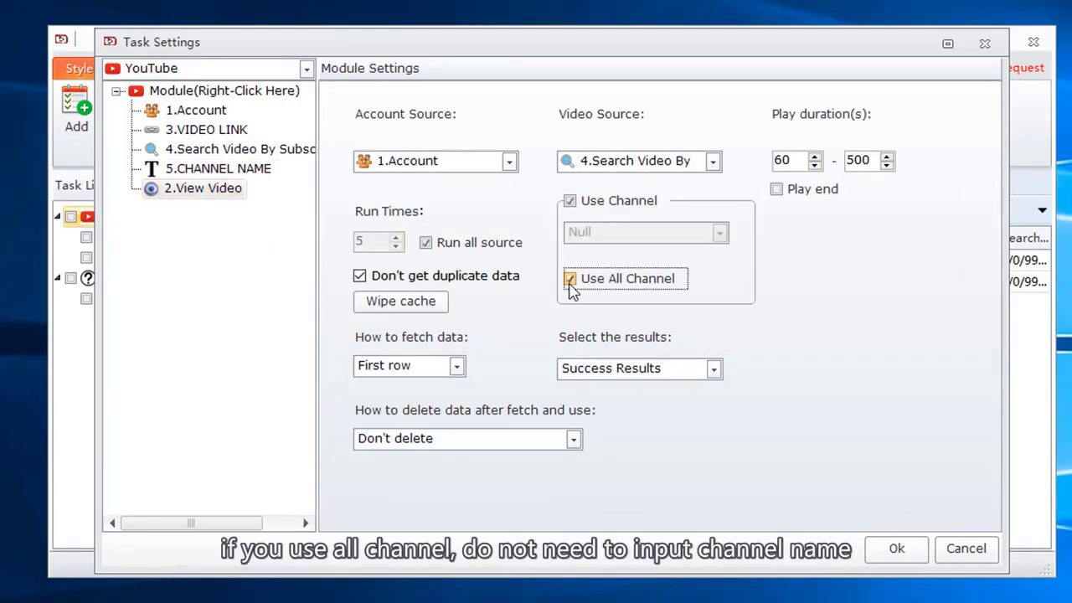
click(599, 163)
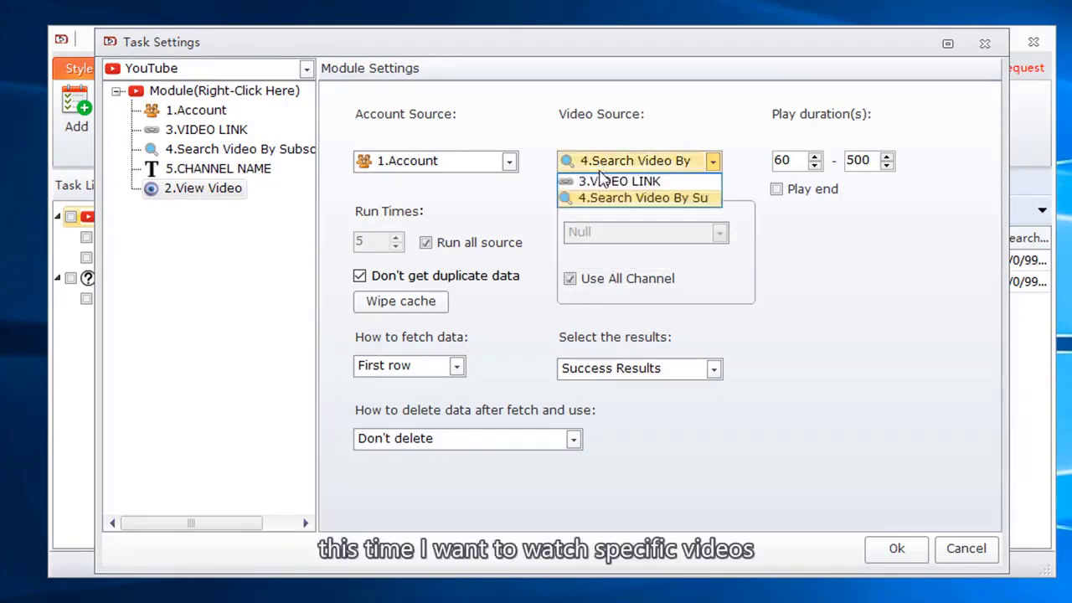
click(602, 183)
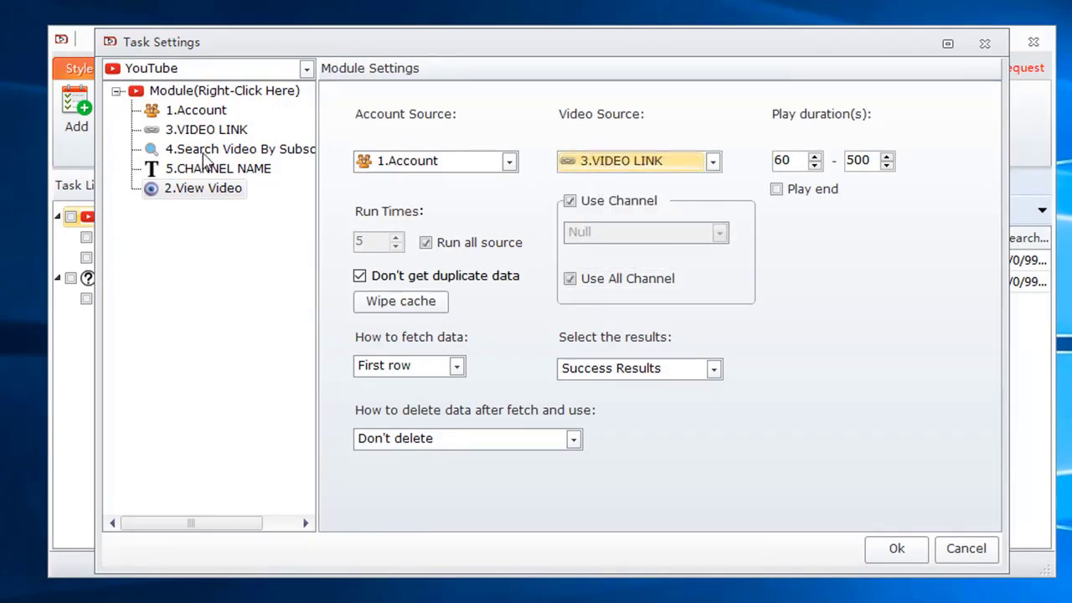
Step: Delete the Search Video By Subscriptions and CHANNEL NAME modules, and confirm the task settings with the View Video module checked
click(209, 152)
right_click(210, 154)
click(238, 204)
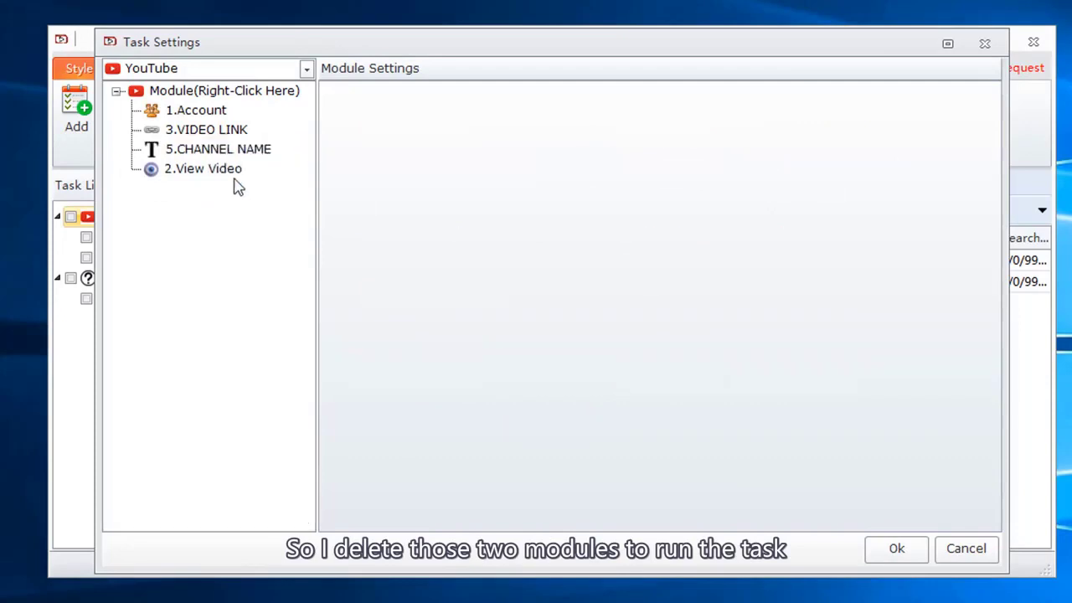
right_click(227, 160)
click(251, 208)
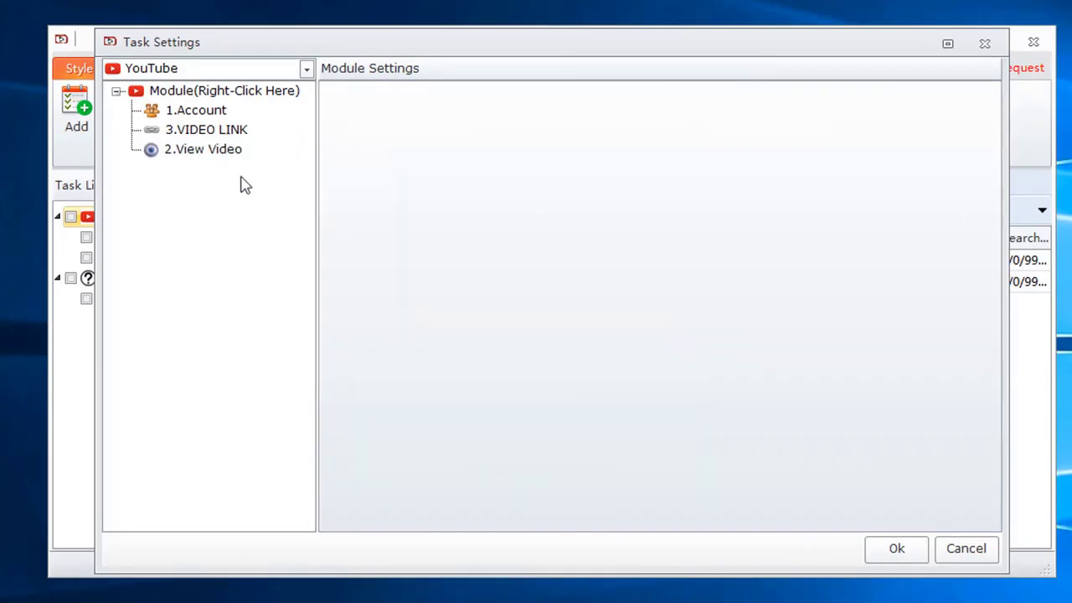
click(222, 159)
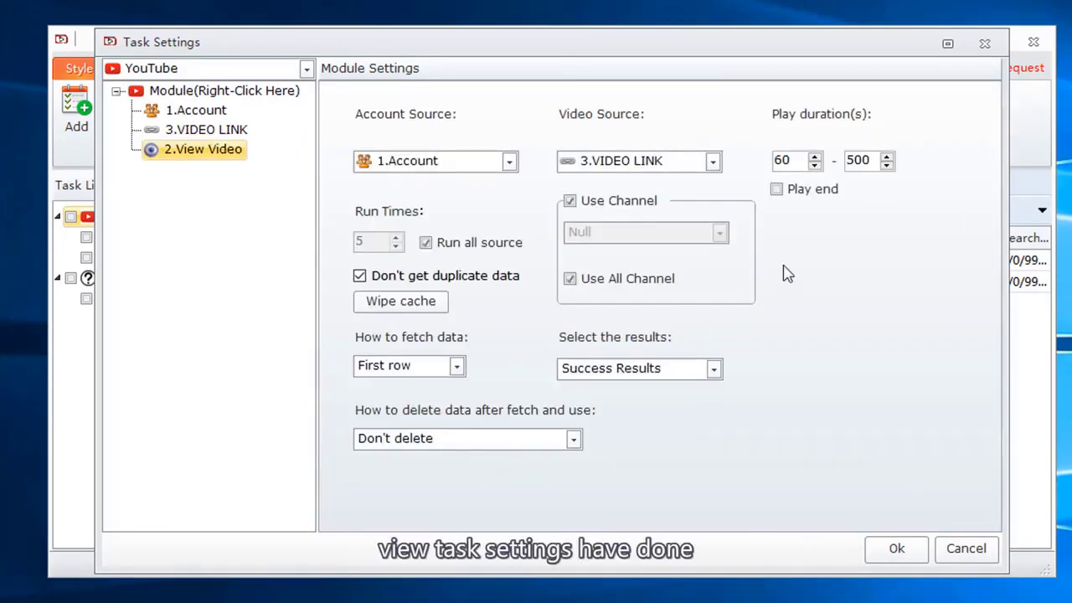
click(875, 556)
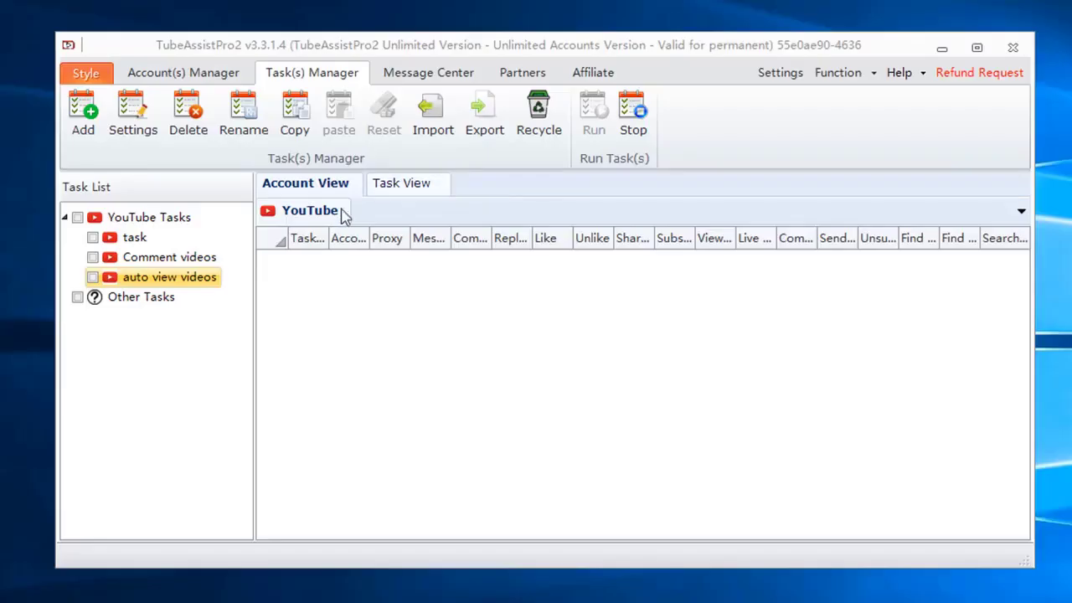
Step: Select the auto view videos task, show its modules in Task View, and run it now with 5 run times
click(93, 279)
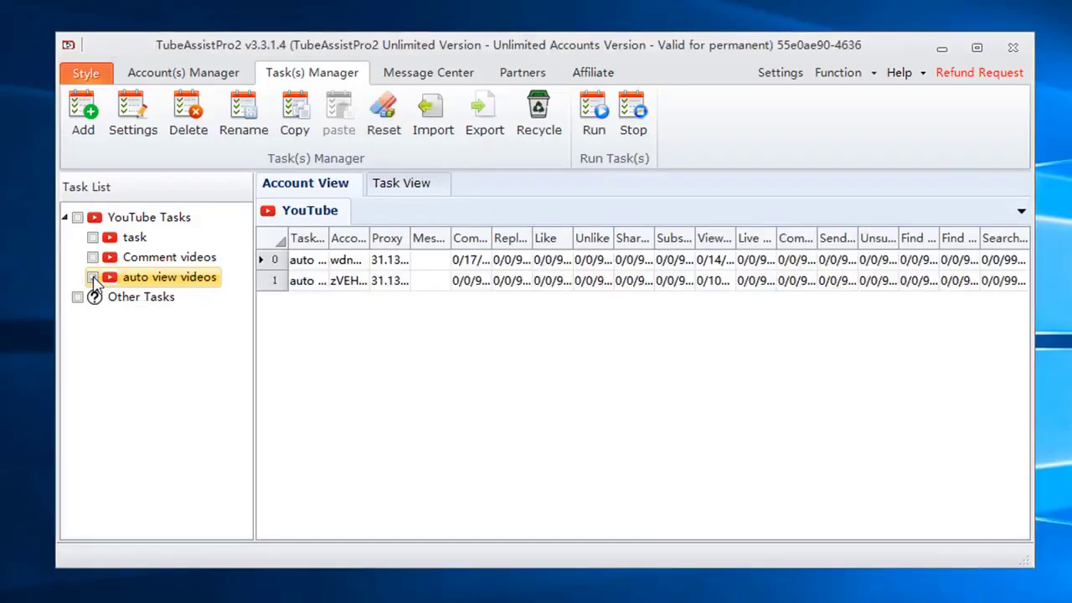
click(413, 186)
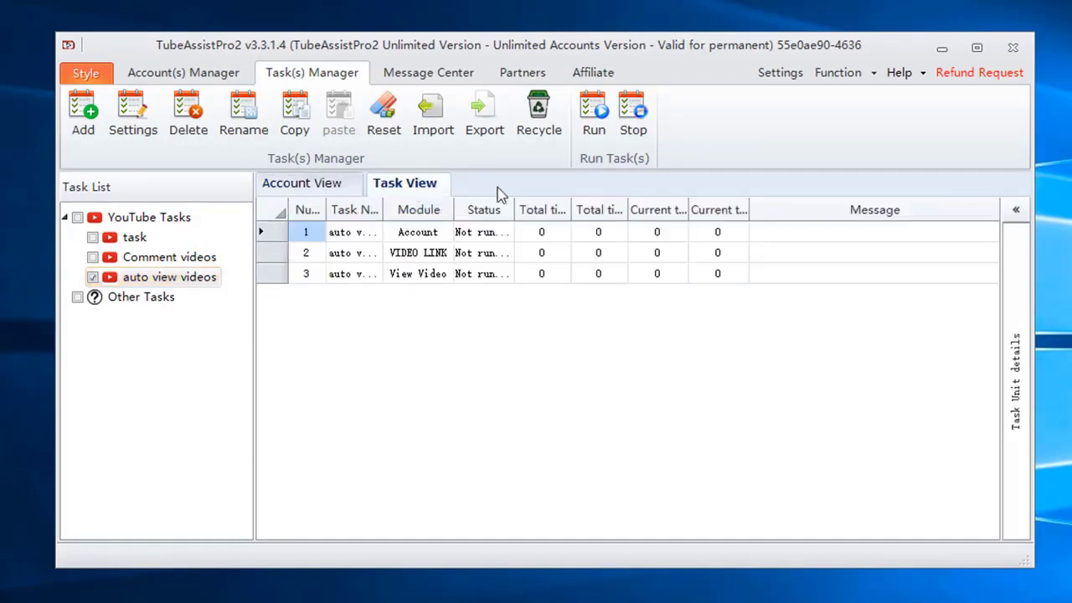
click(601, 139)
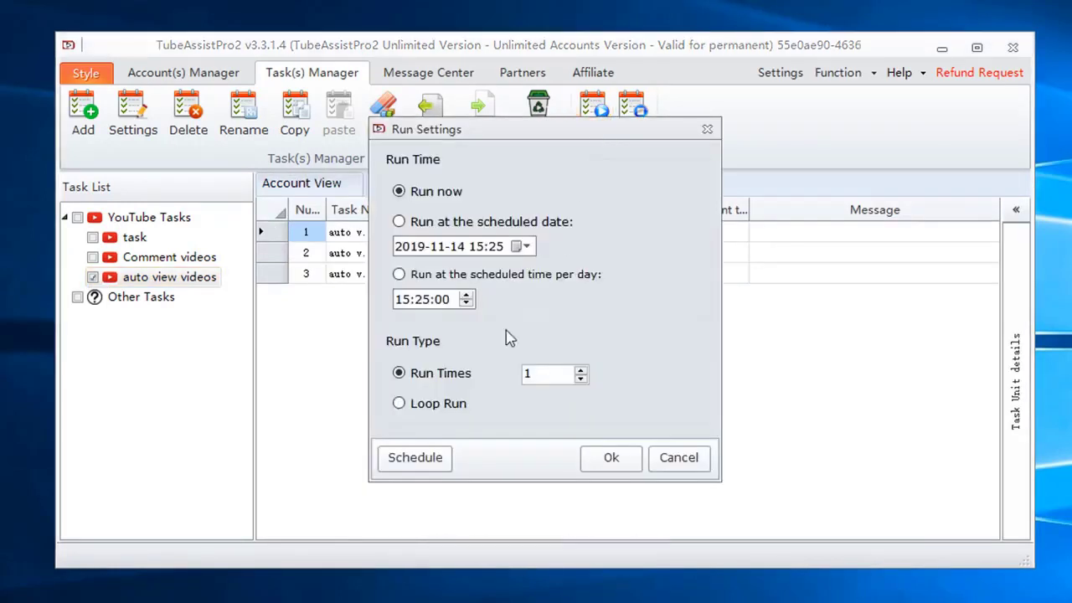
double_click(539, 373)
text(5)
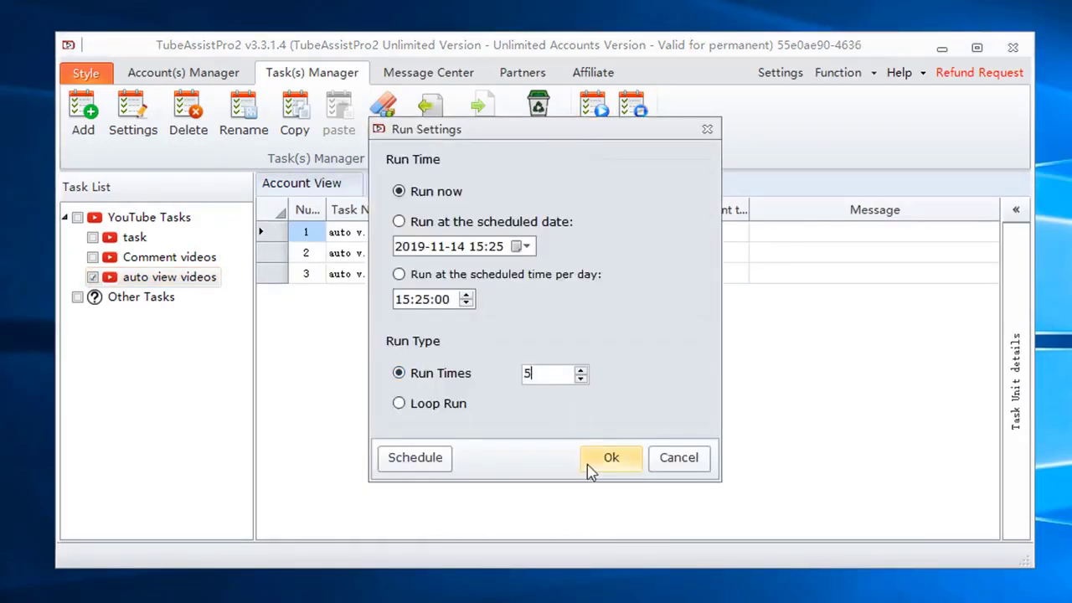
click(608, 466)
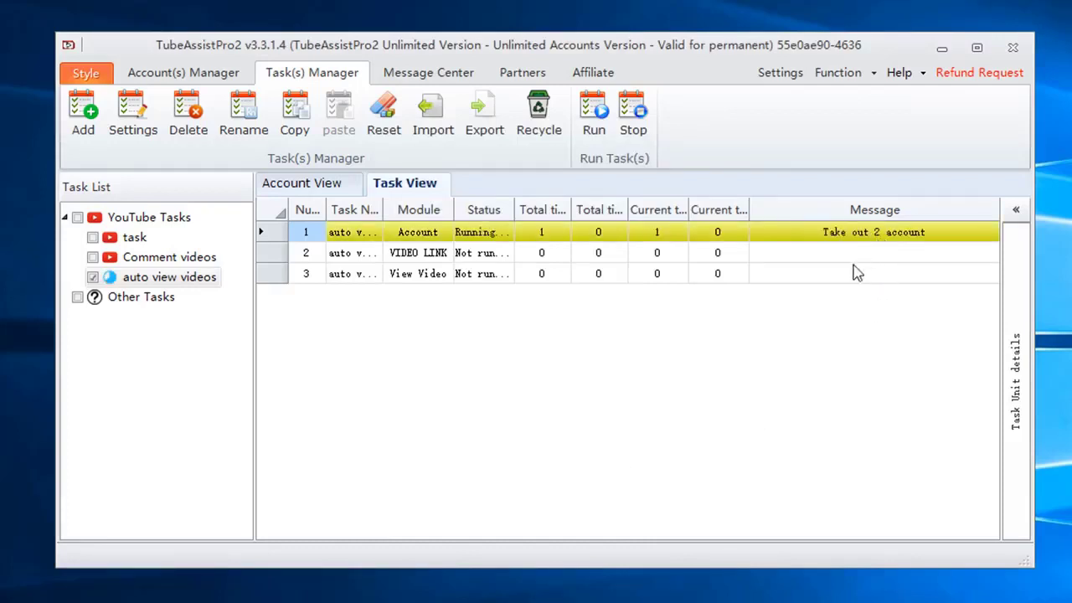
Step: Examine the Task Unit details of the running auto view videos task and collapse them again
click(1015, 209)
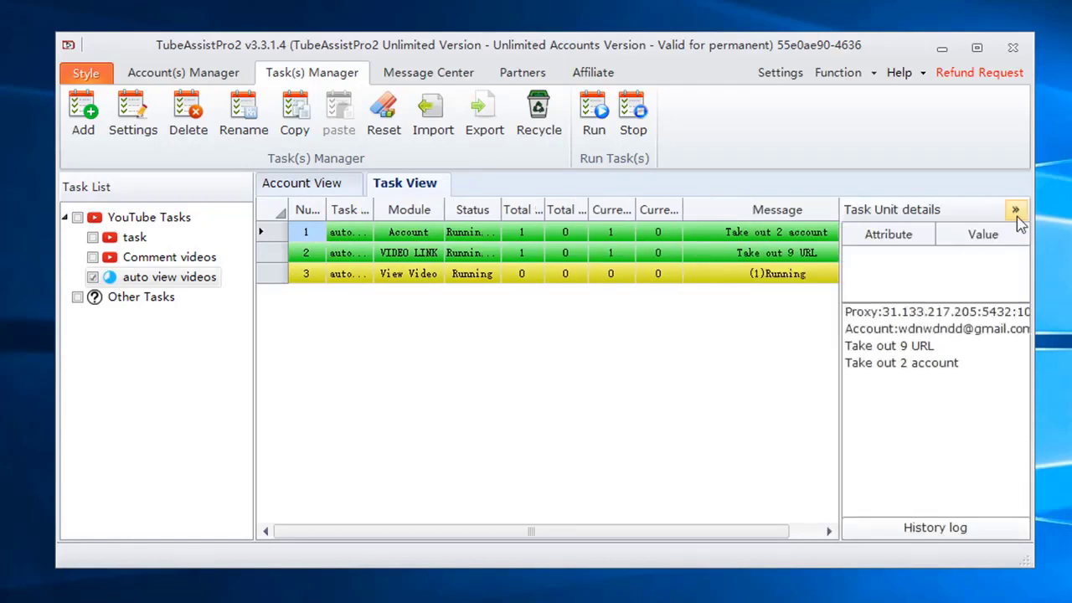
click(1015, 209)
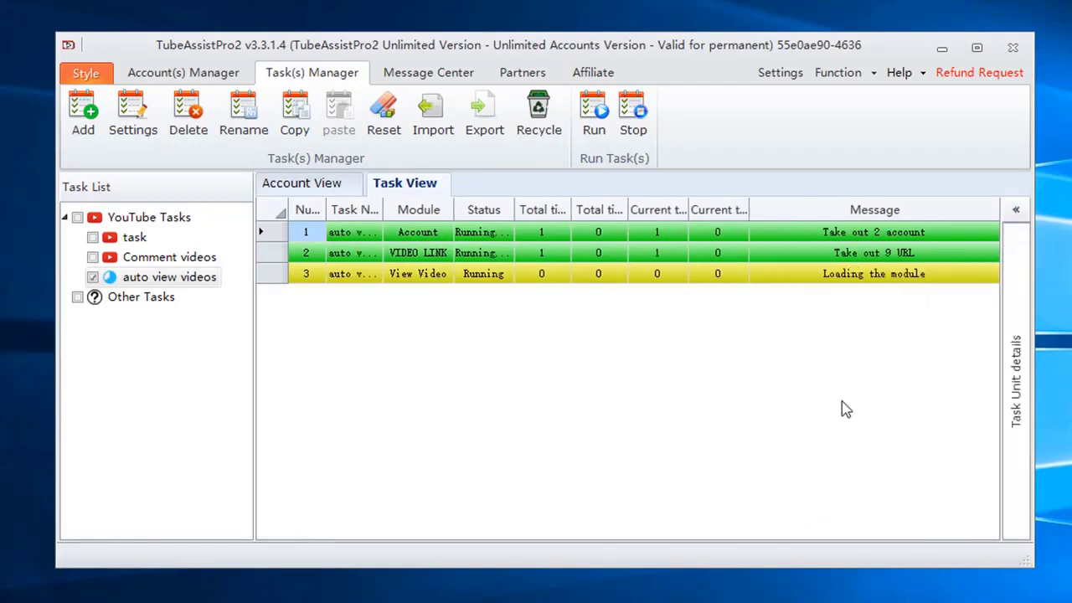